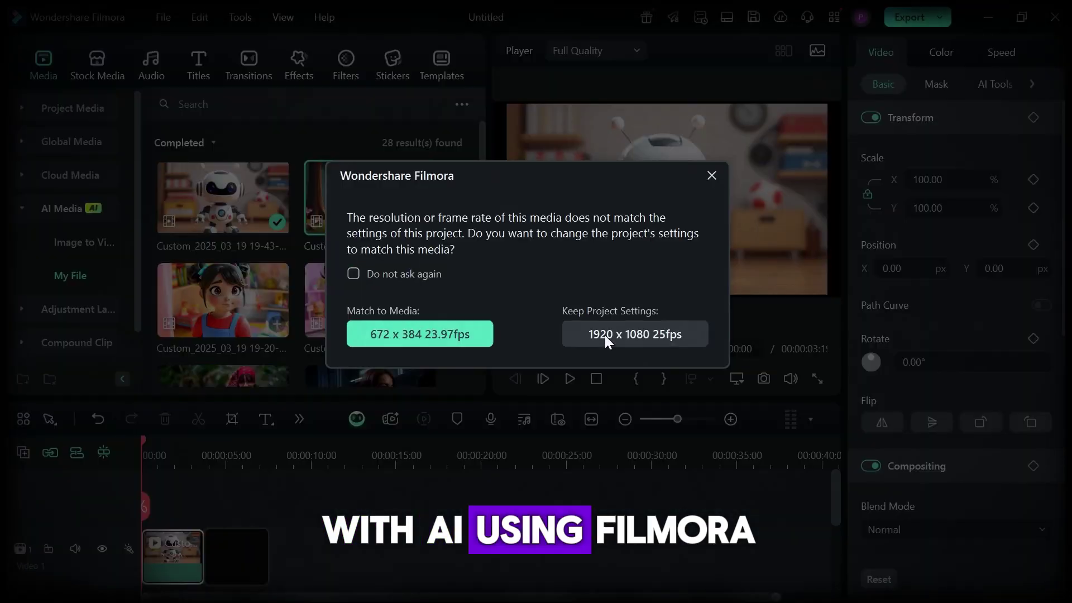
Add the robot and forest-path girl clips to the Filmora timeline and play them back.
{"action": "left_click", "coordinate": [574, 401]}
{"action": "key", "text": "space"}
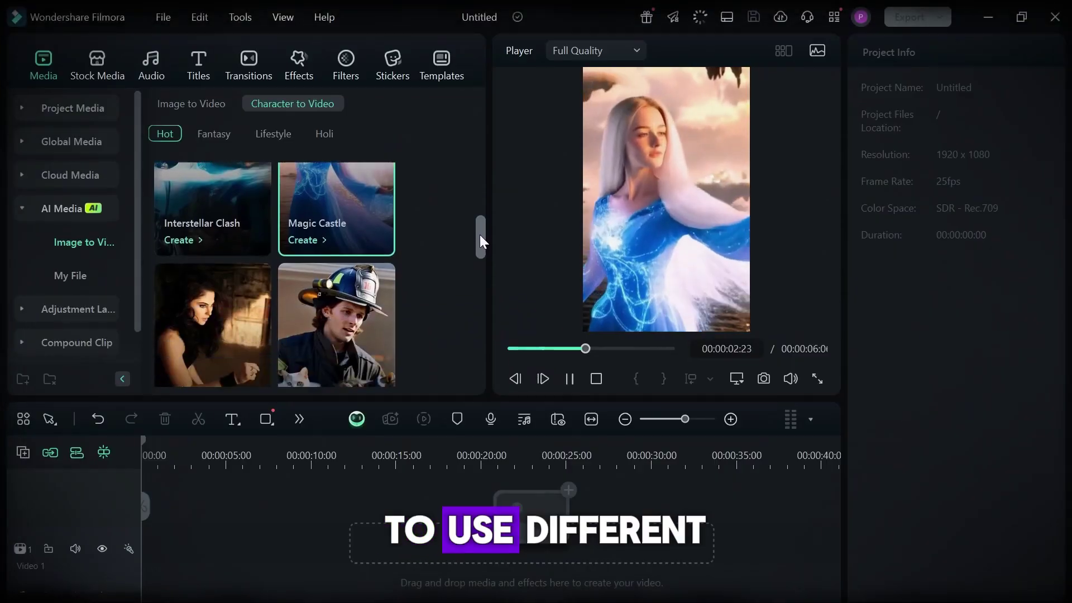
{"action": "left_click_drag", "start_coordinate": [481, 234], "coordinate": [479, 266]}
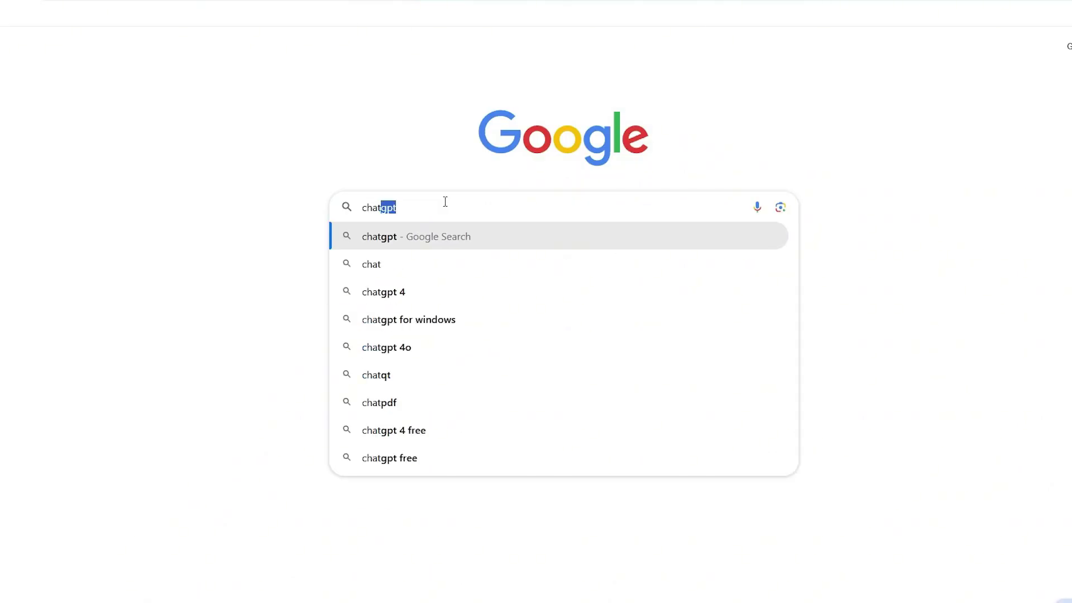
Search Google for 'chatgpt' and open the chatgpt.com result.
{"action": "type", "text": "gpt"}
{"action": "key", "text": "Return"}
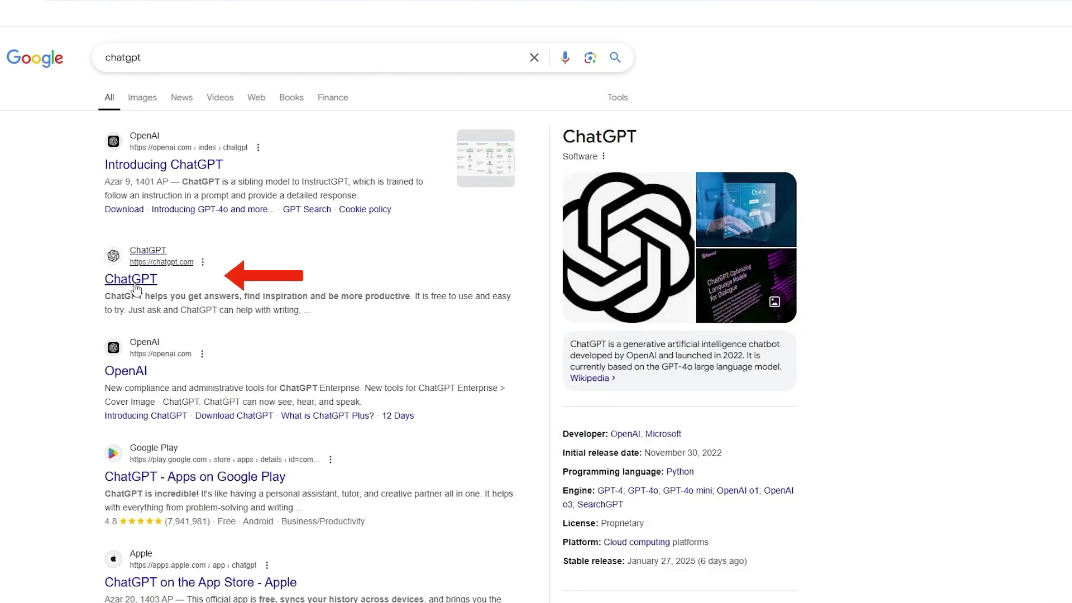
{"action": "left_click", "coordinate": [132, 279]}
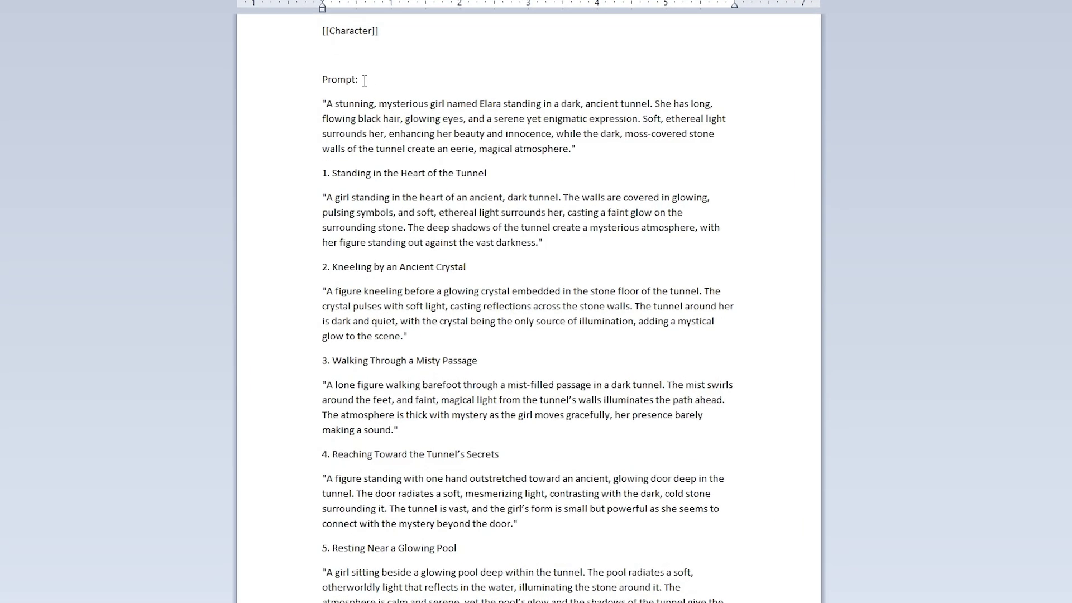
{"action": "left_click_drag", "start_coordinate": [398, 145], "coordinate": [368, 144]}
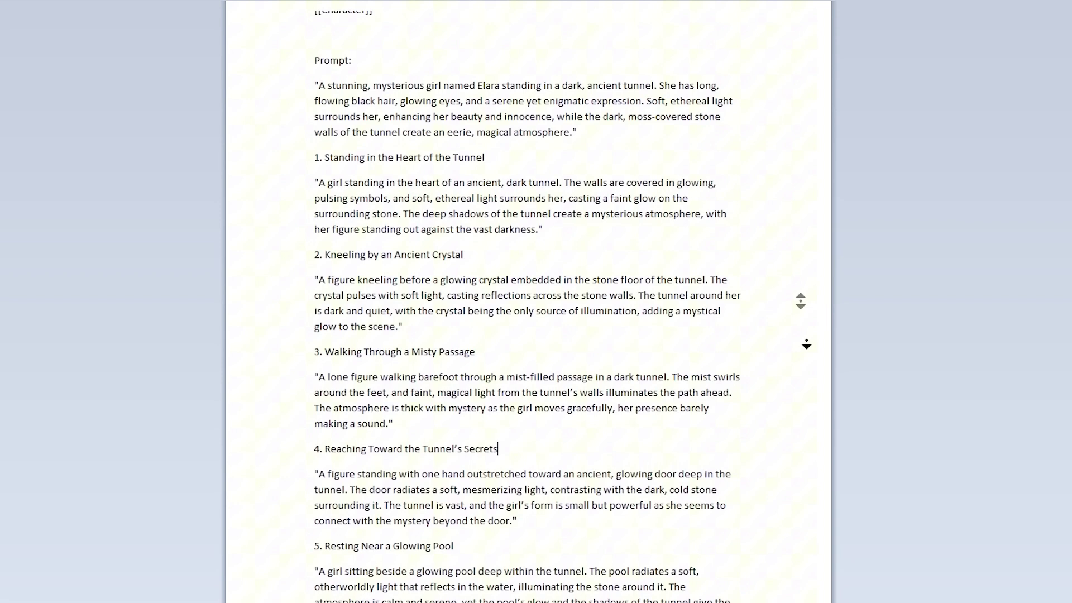
{"action": "left_click_drag", "start_coordinate": [372, 49], "coordinate": [343, 45]}
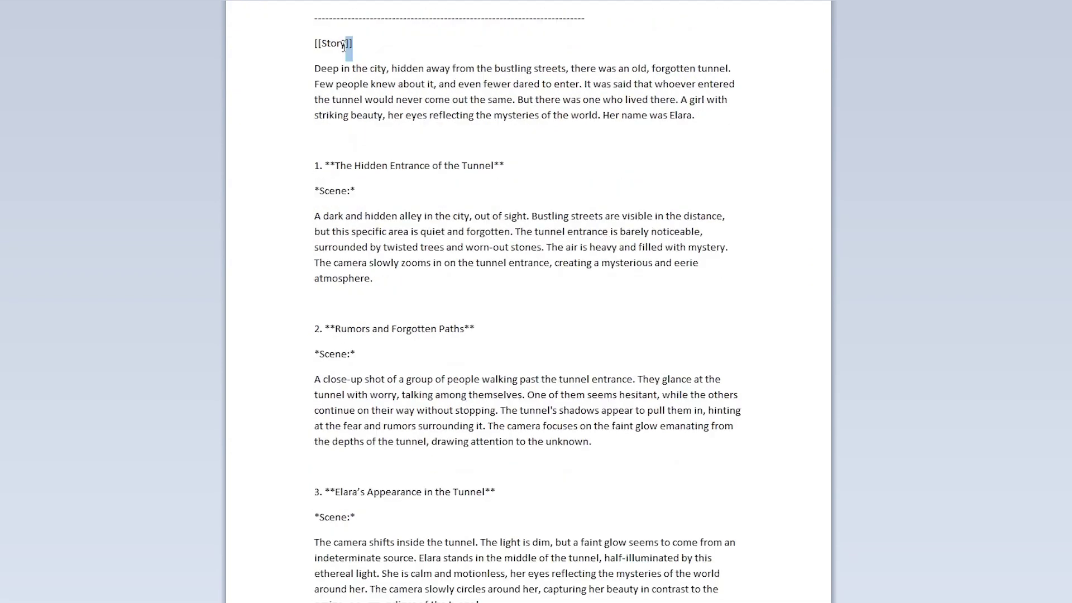
{"action": "left_click", "coordinate": [409, 48]}
{"action": "middle_click", "coordinate": [783, 305]}
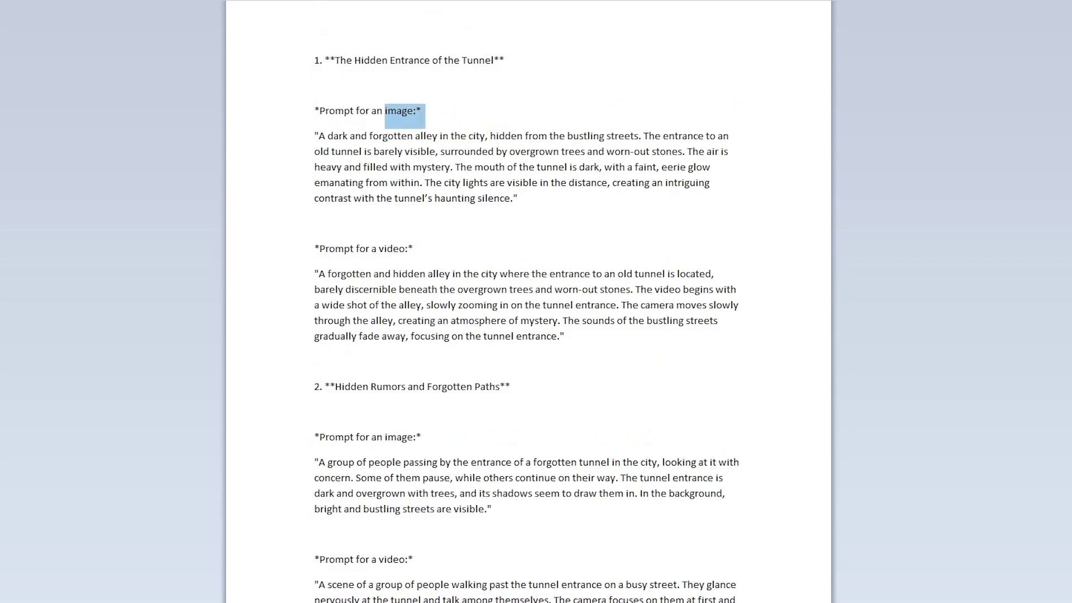
{"action": "left_click", "coordinate": [454, 120]}
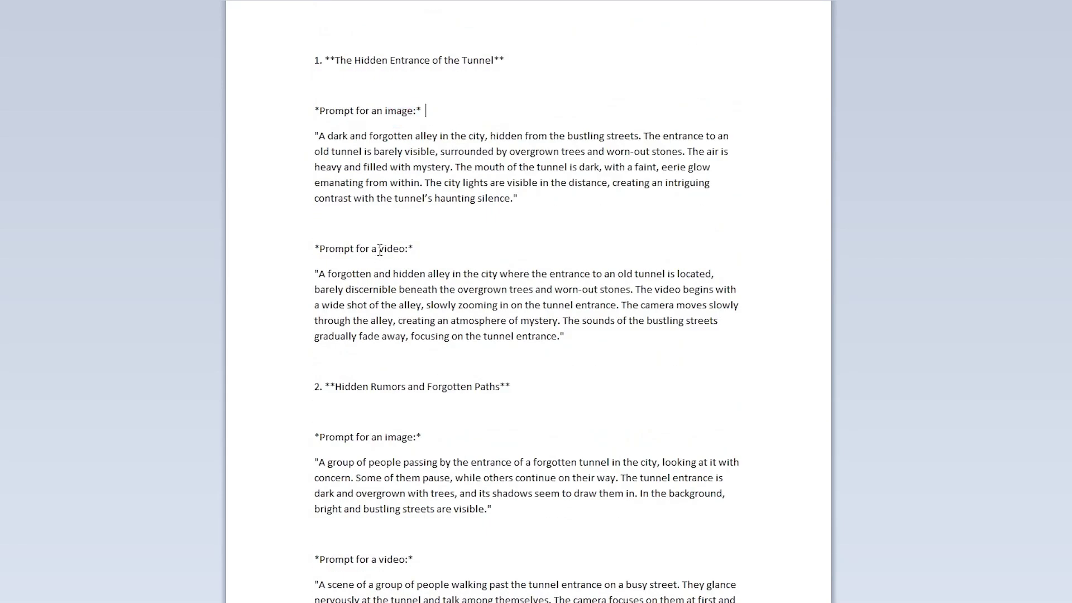
{"action": "left_click_drag", "start_coordinate": [379, 250], "coordinate": [419, 250]}
{"action": "left_click", "coordinate": [534, 232]}
{"action": "middle_click", "coordinate": [771, 291]}
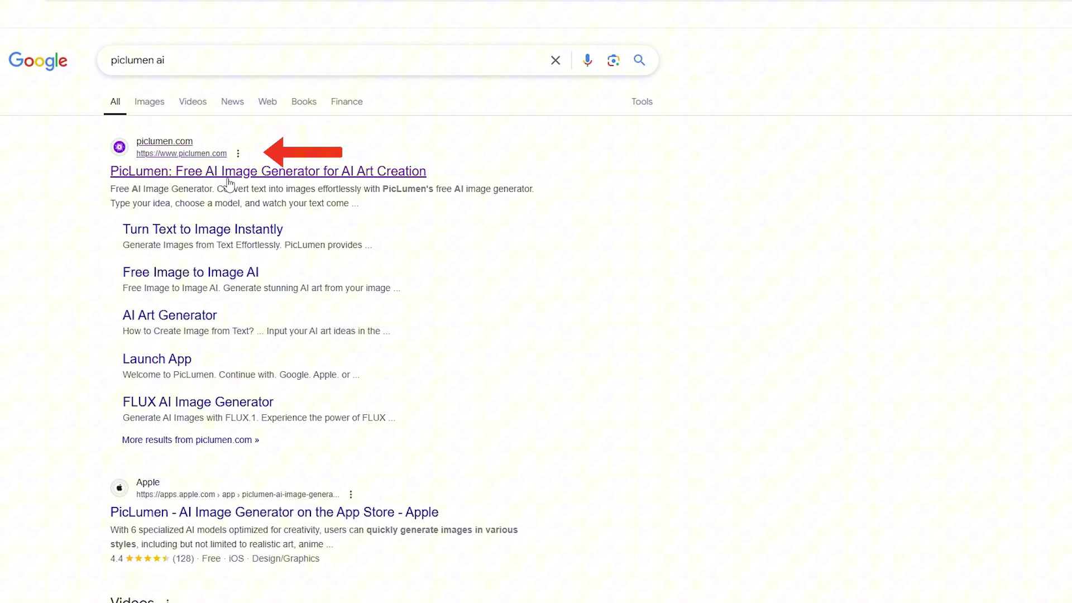
Open piclumen.com from the results and choose Generate for FREE to reach sign-in.
{"action": "left_click", "coordinate": [232, 171]}
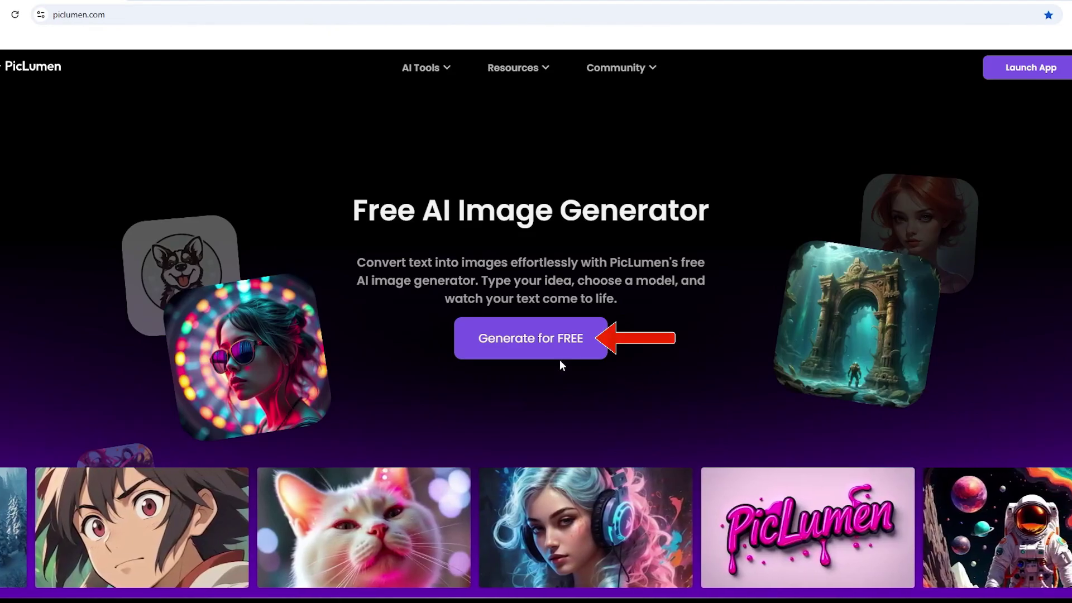
{"action": "left_click", "coordinate": [530, 352]}
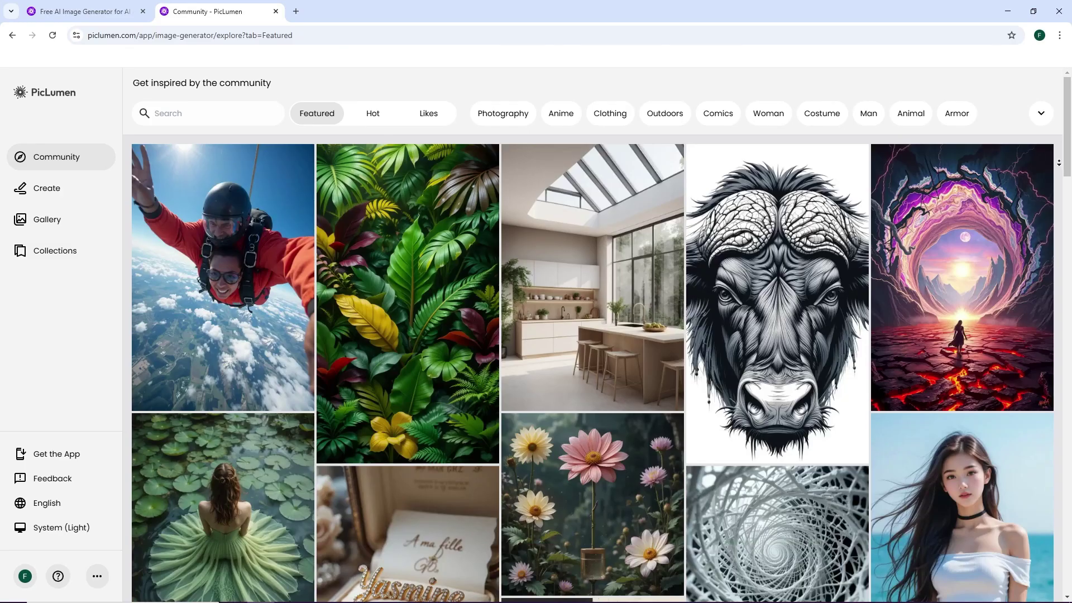
{"action": "scroll", "coordinate": [592, 335], "scroll_direction": "down", "scroll_amount": 1}
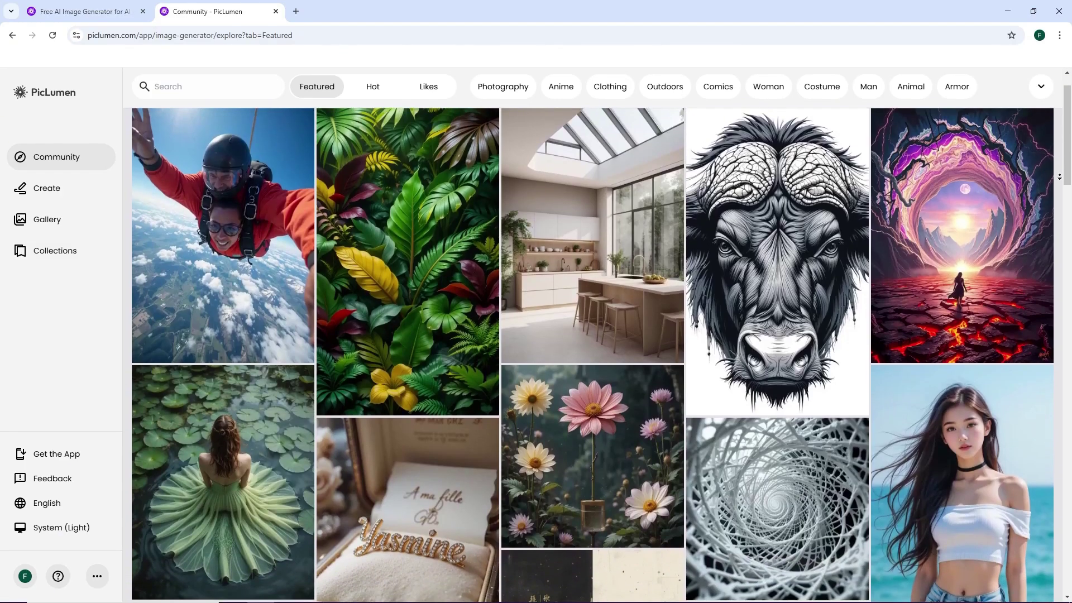
{"action": "scroll", "coordinate": [1059, 176], "scroll_direction": "down", "scroll_amount": 5}
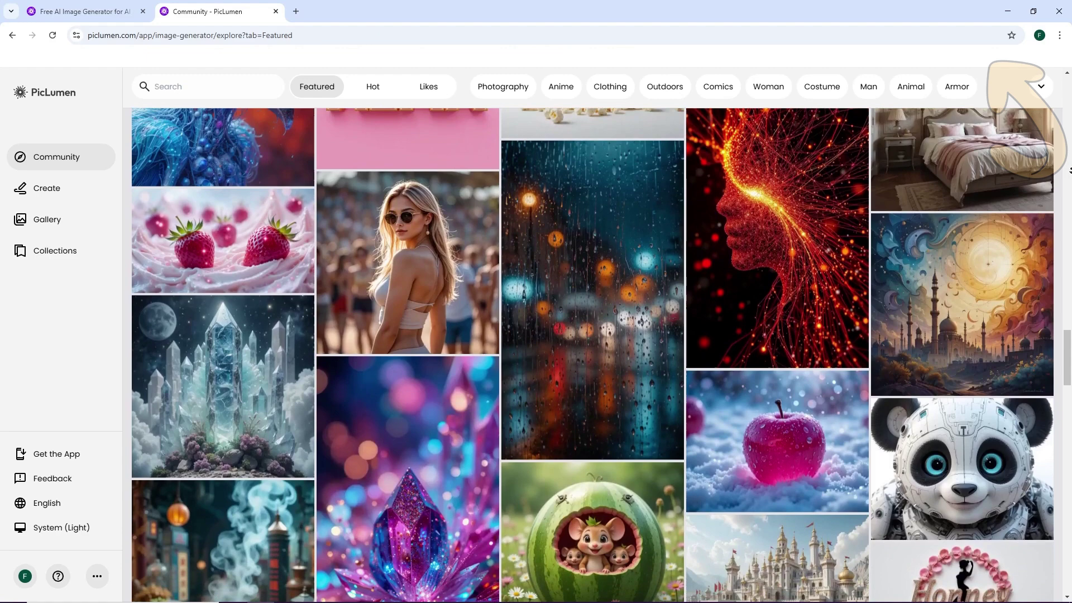
{"action": "scroll", "coordinate": [1069, 171], "scroll_direction": "down", "scroll_amount": 5}
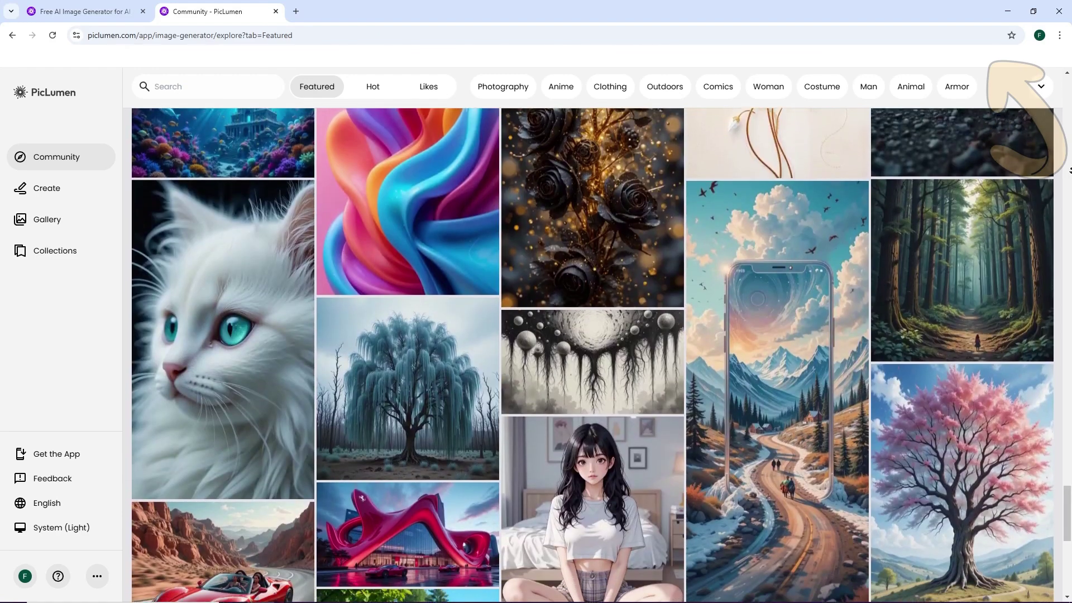
{"action": "scroll", "coordinate": [1069, 171], "scroll_direction": "down", "scroll_amount": 5}
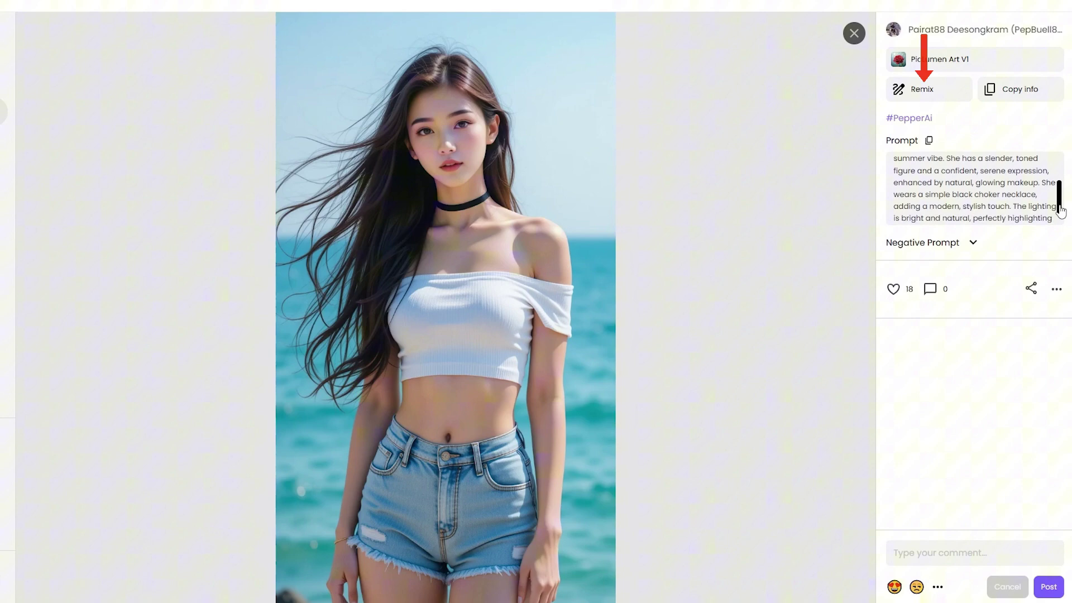
{"action": "left_click_drag", "start_coordinate": [1061, 211], "coordinate": [1061, 173]}
{"action": "key", "text": "Right"}
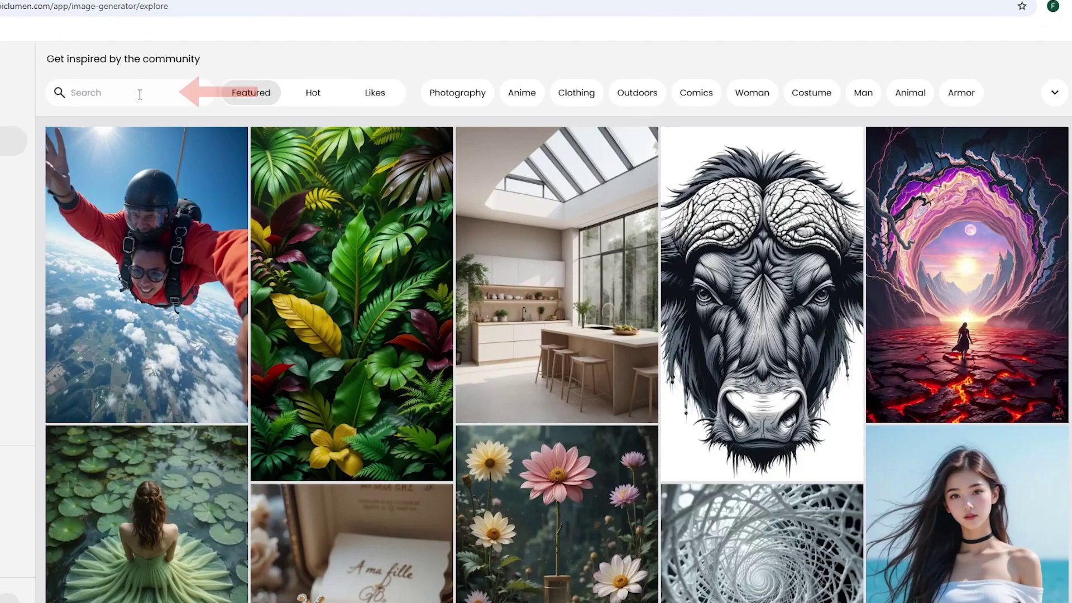
{"action": "left_click", "coordinate": [461, 100]}
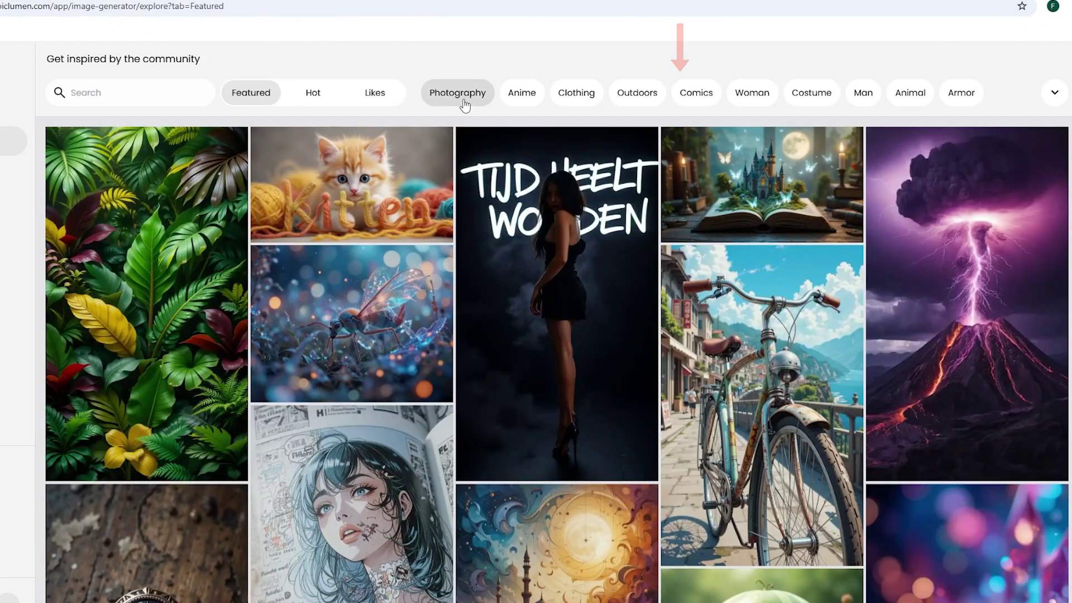
{"action": "left_click", "coordinate": [528, 99]}
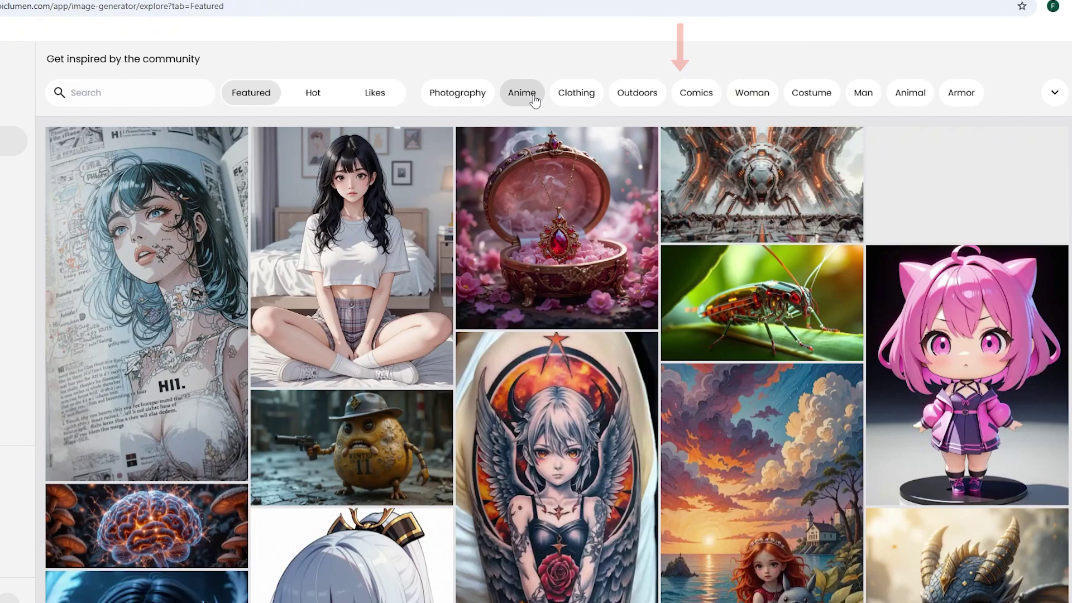
{"action": "left_click", "coordinate": [578, 106]}
{"action": "left_click", "coordinate": [700, 105]}
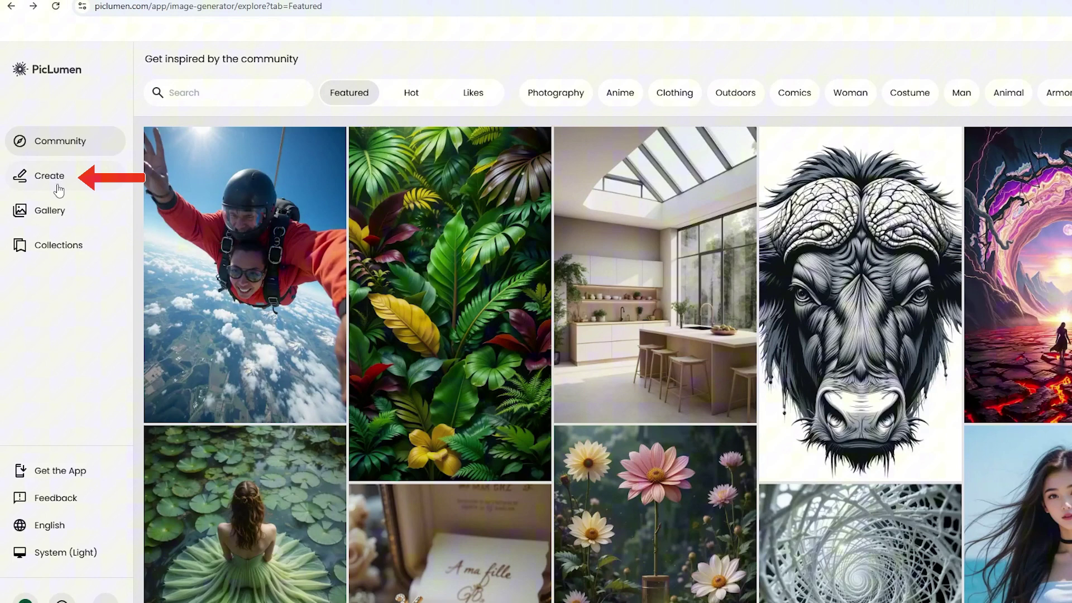
On PicLumen's Create page, review the model, aspect-ratio and image-count menus, then show Advanced settings.
{"action": "left_click", "coordinate": [58, 190]}
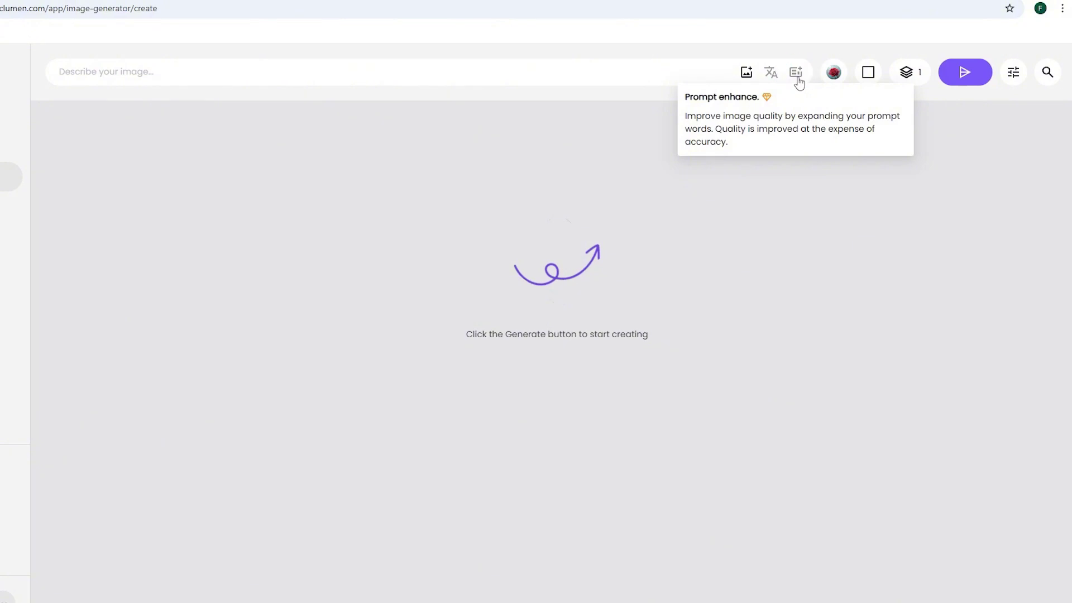
{"action": "left_click", "coordinate": [835, 75]}
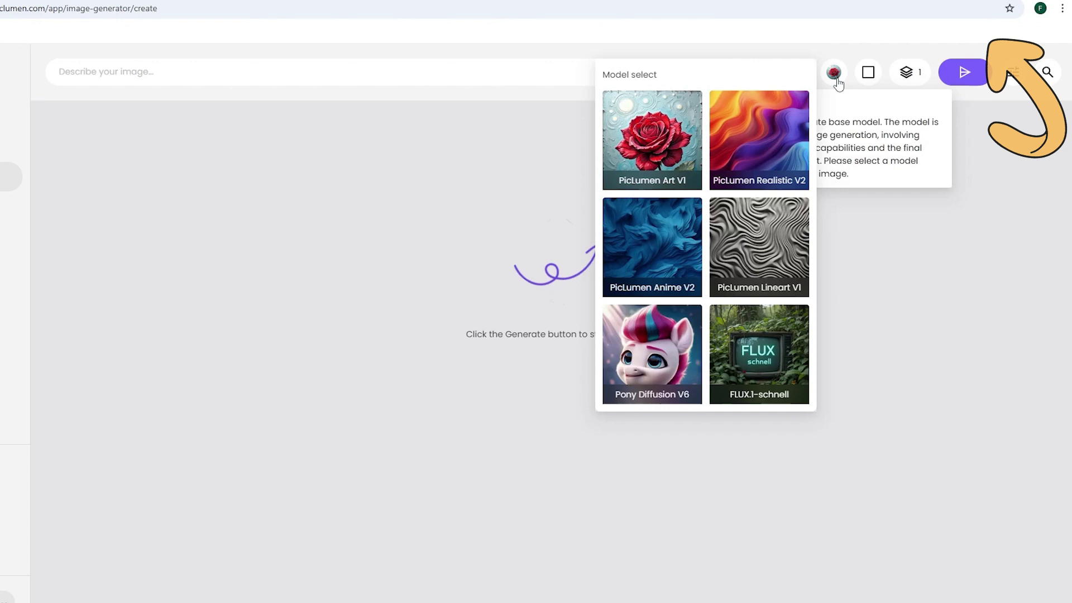
{"action": "left_click", "coordinate": [868, 83]}
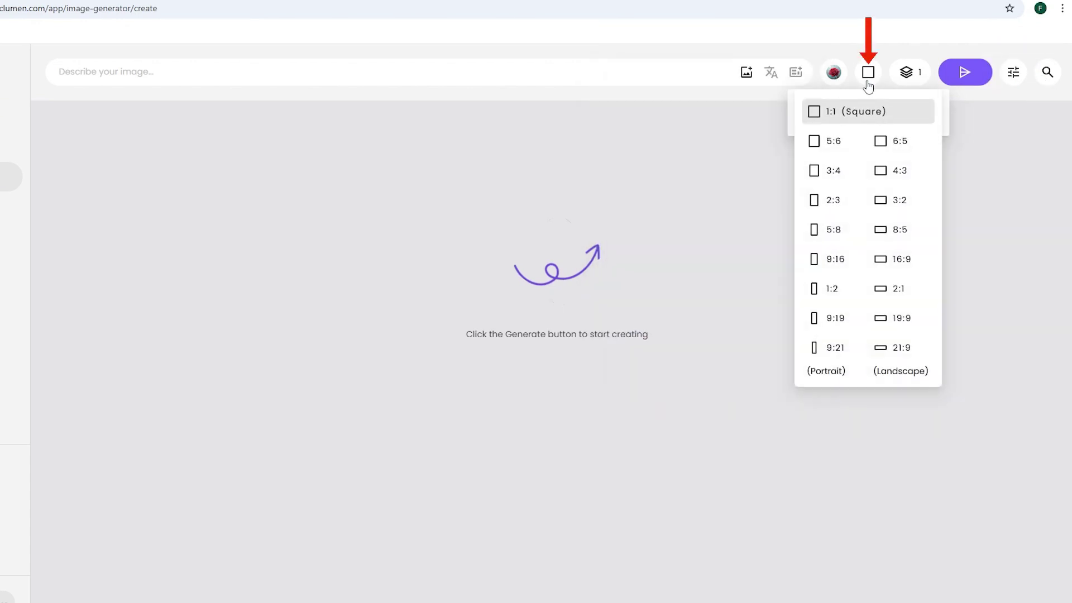
{"action": "left_click", "coordinate": [912, 77]}
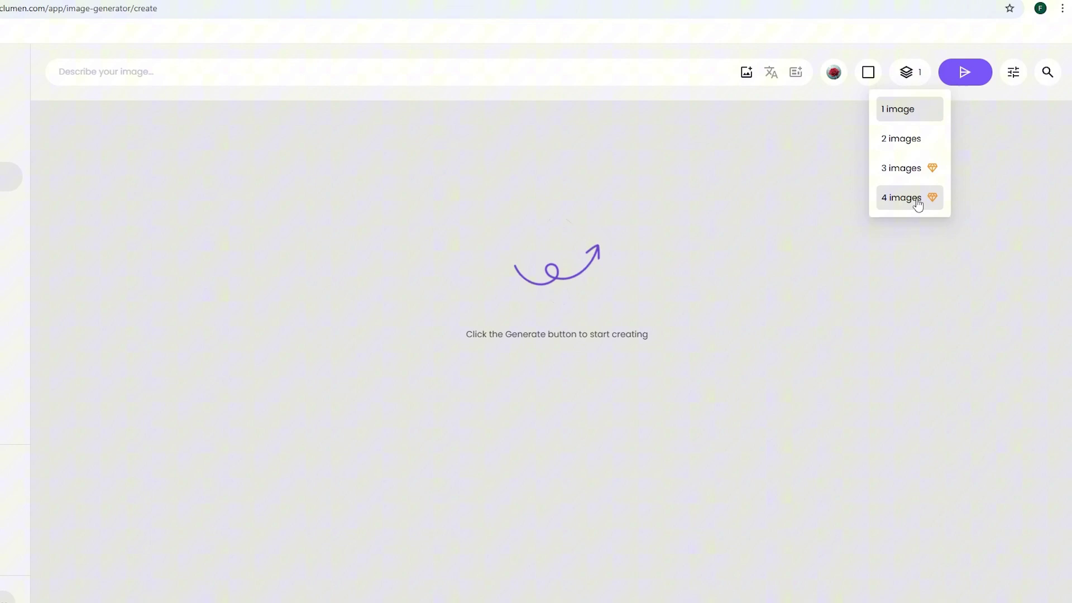
{"action": "left_click", "coordinate": [984, 141]}
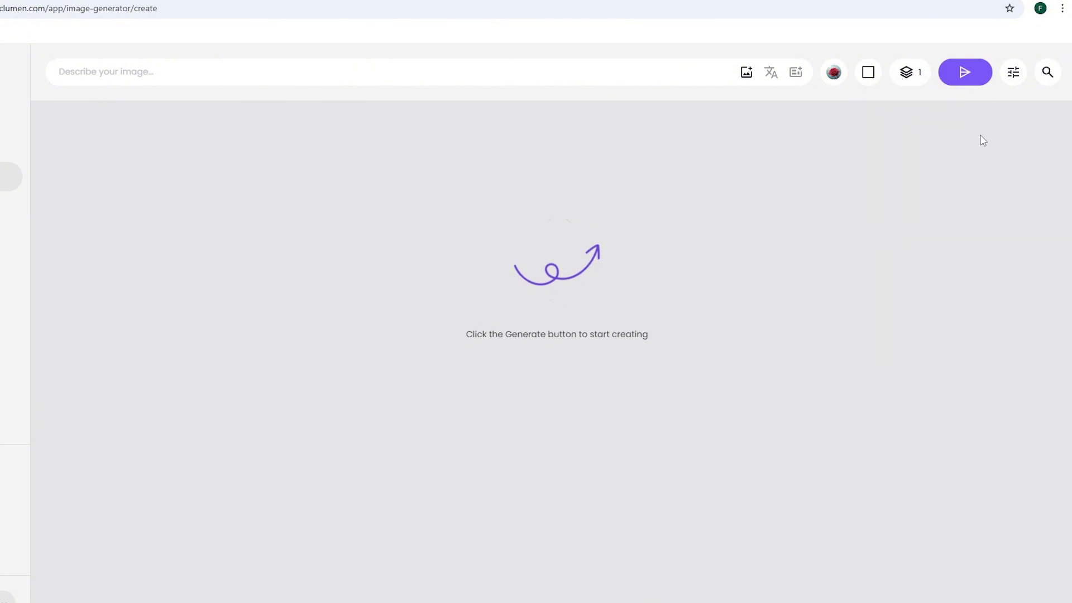
{"action": "left_click", "coordinate": [1015, 79]}
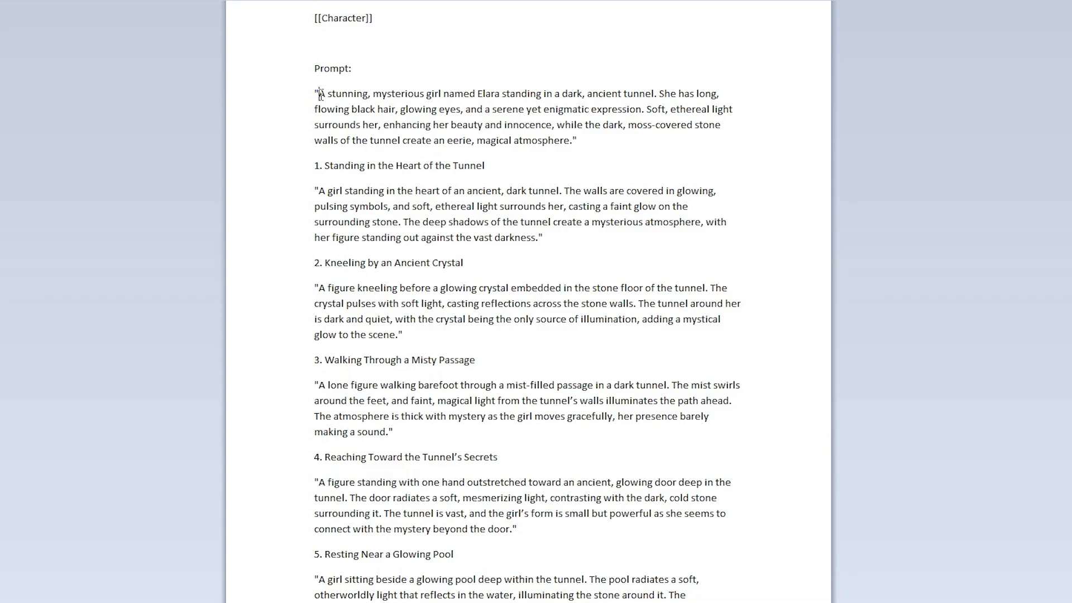
Paste the Elara character prompt into PicLumen's image description box.
{"action": "left_click_drag", "start_coordinate": [312, 86], "coordinate": [575, 146]}
{"action": "key", "text": "ctrl+c"}
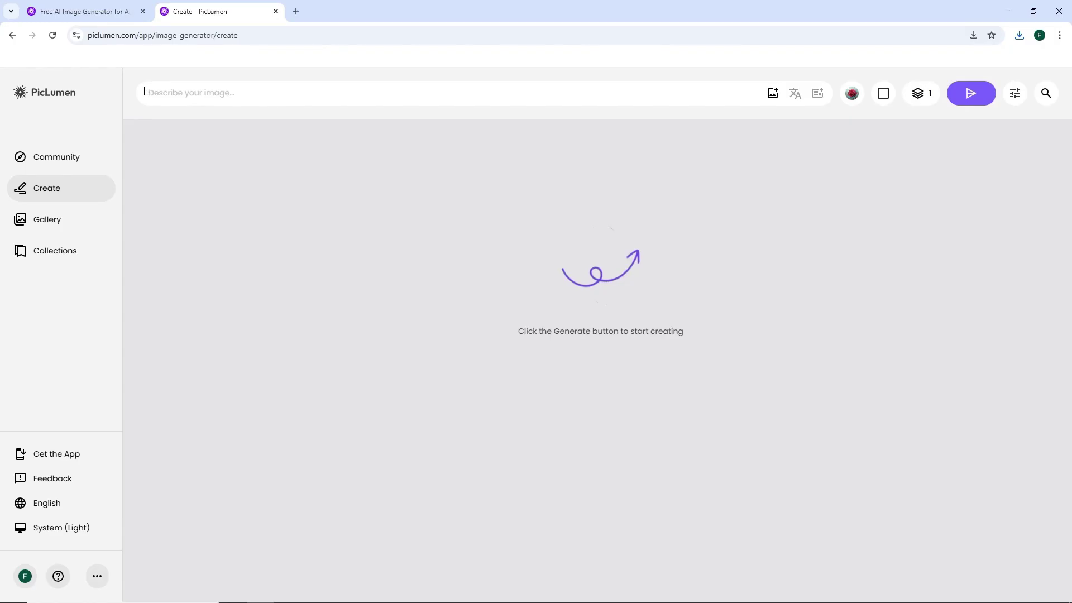
{"action": "left_click", "coordinate": [144, 91]}
{"action": "key", "text": "ctrl+v"}
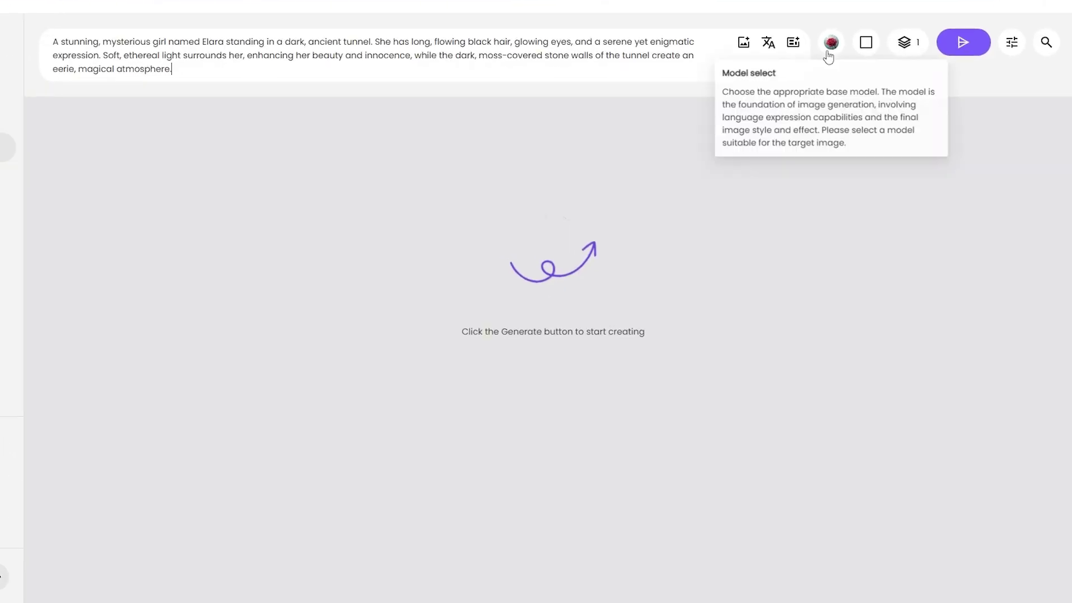
Use the FLUX.1-schnell model at 16:9 landscape, generating 2 images per prompt.
{"action": "left_click", "coordinate": [831, 45]}
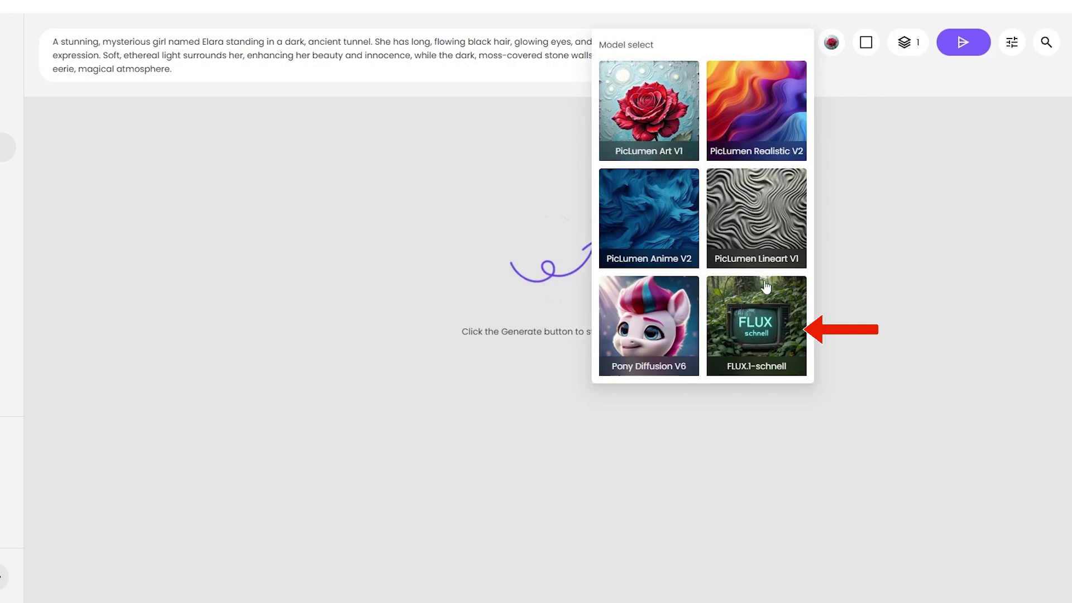
{"action": "left_click", "coordinate": [756, 317]}
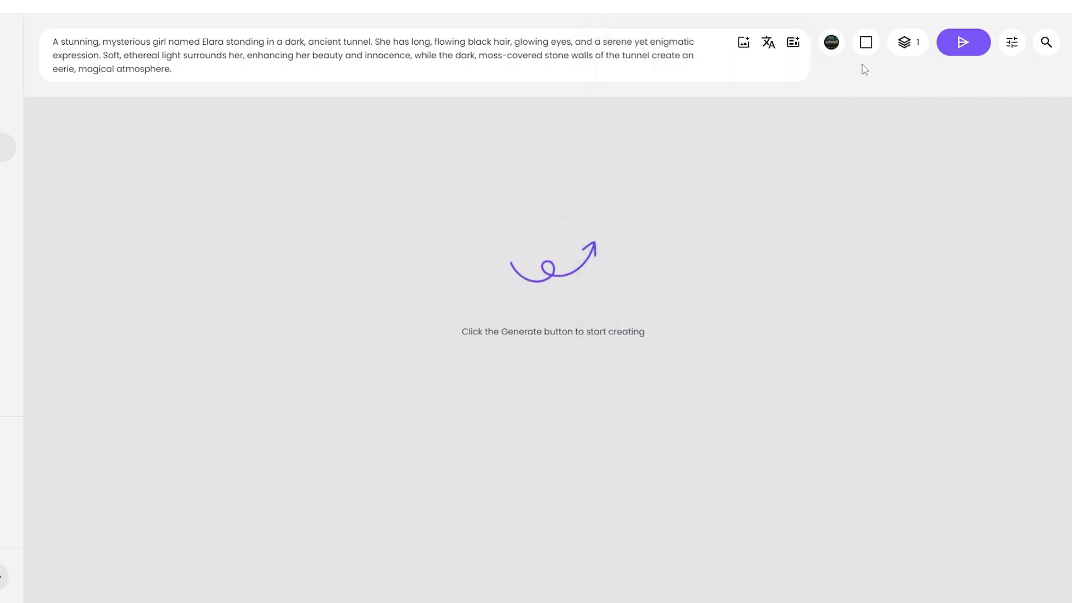
{"action": "left_click", "coordinate": [866, 44]}
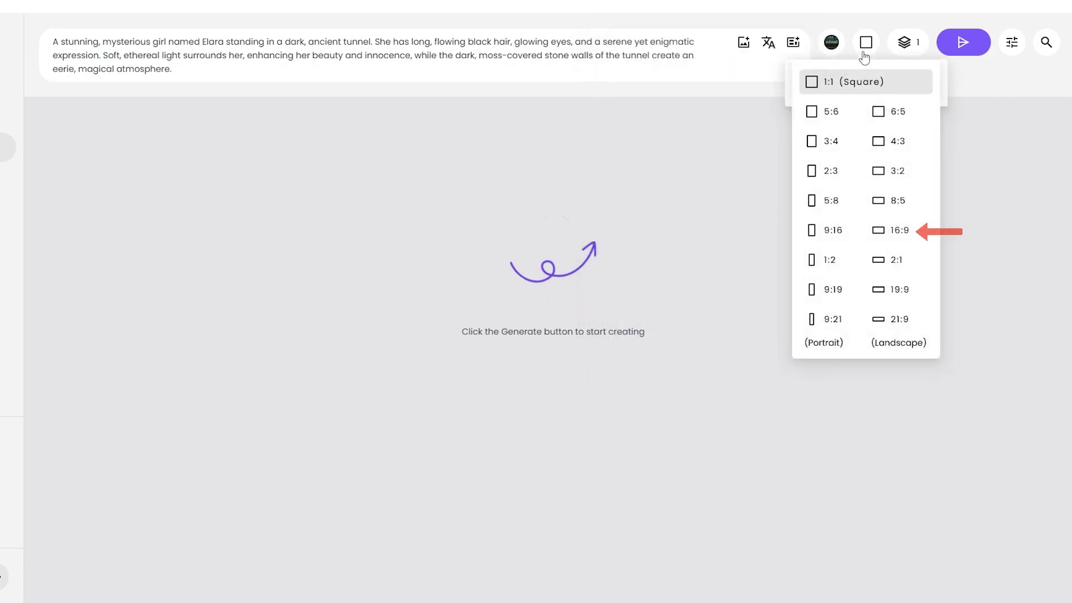
{"action": "left_click", "coordinate": [879, 237]}
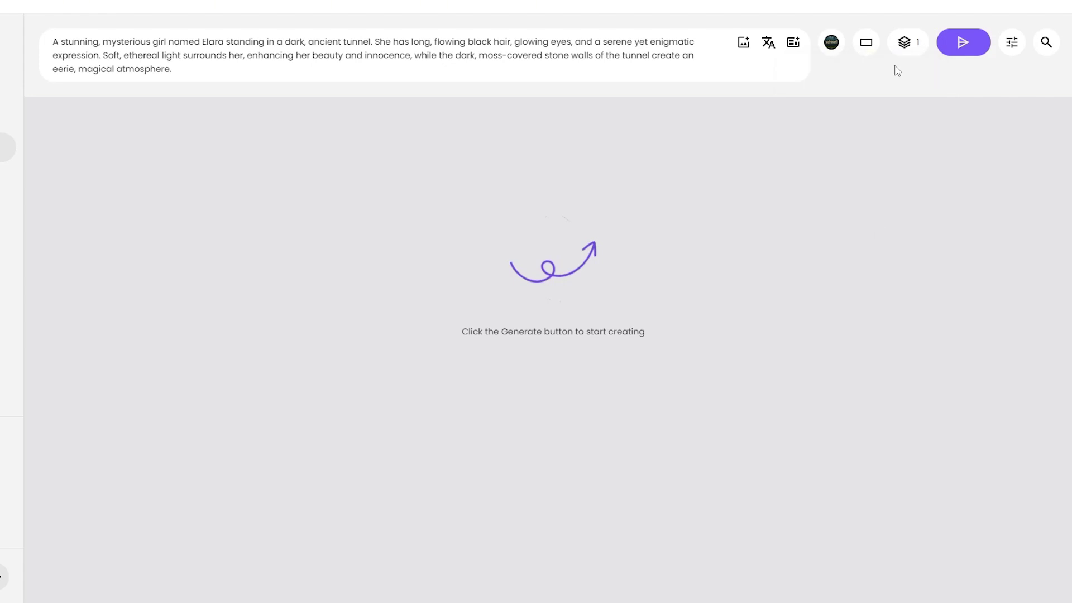
{"action": "left_click", "coordinate": [903, 50]}
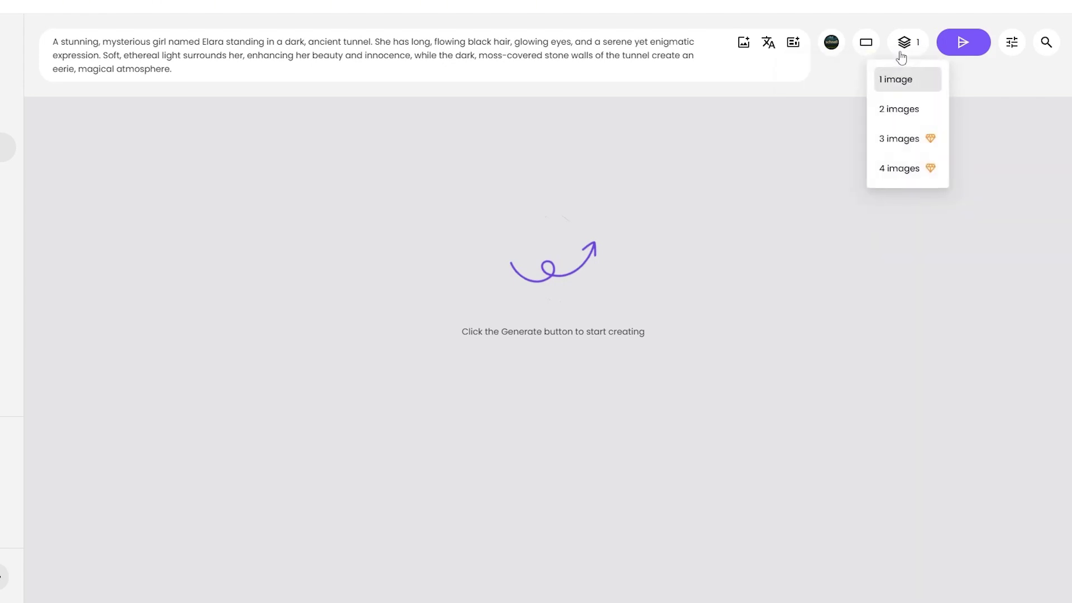
{"action": "left_click", "coordinate": [899, 110]}
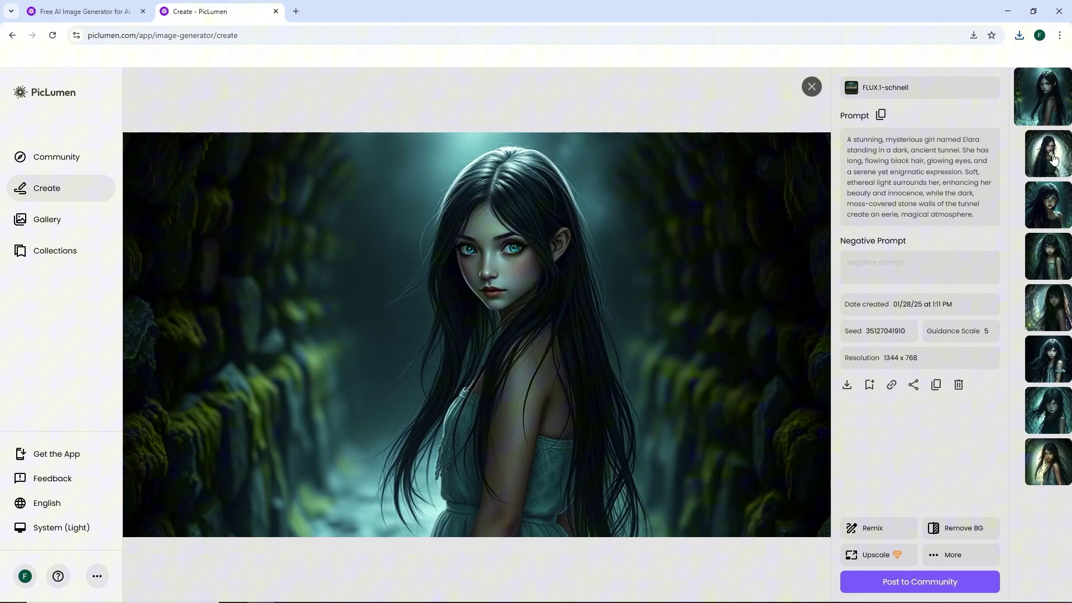
Preview the second through eighth generated Elara portraits in the right-hand thumbnail strip.
{"action": "left_click", "coordinate": [1054, 159]}
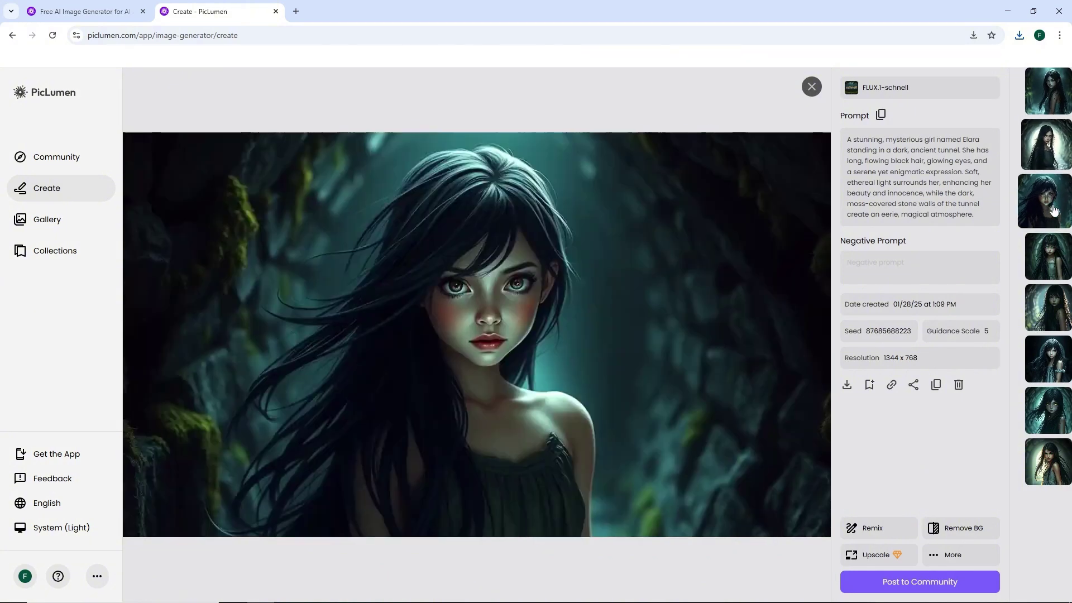
{"action": "left_click", "coordinate": [1053, 208]}
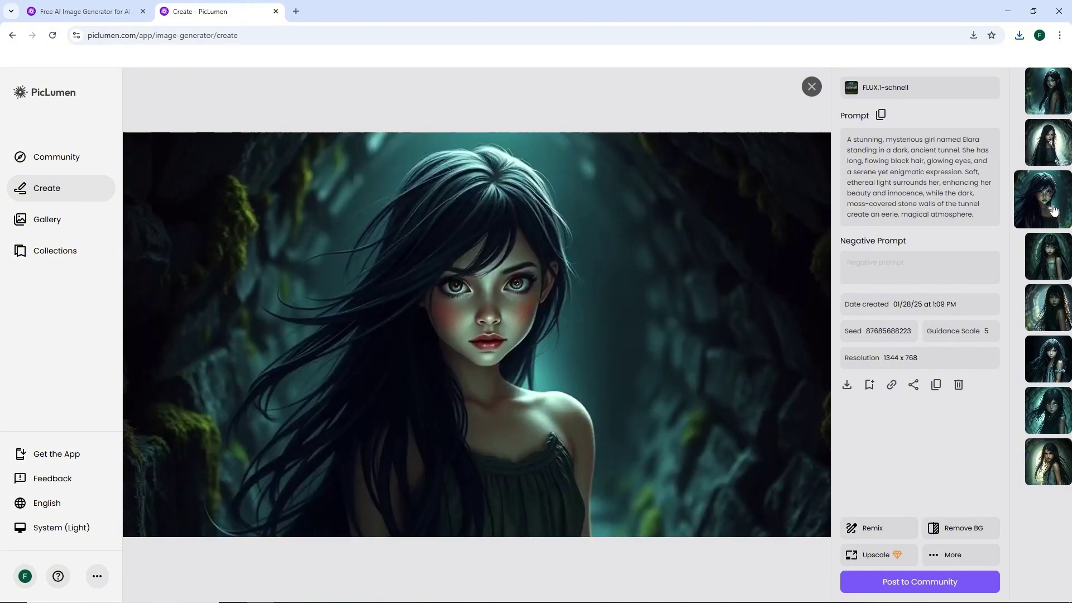
{"action": "left_click", "coordinate": [1056, 262]}
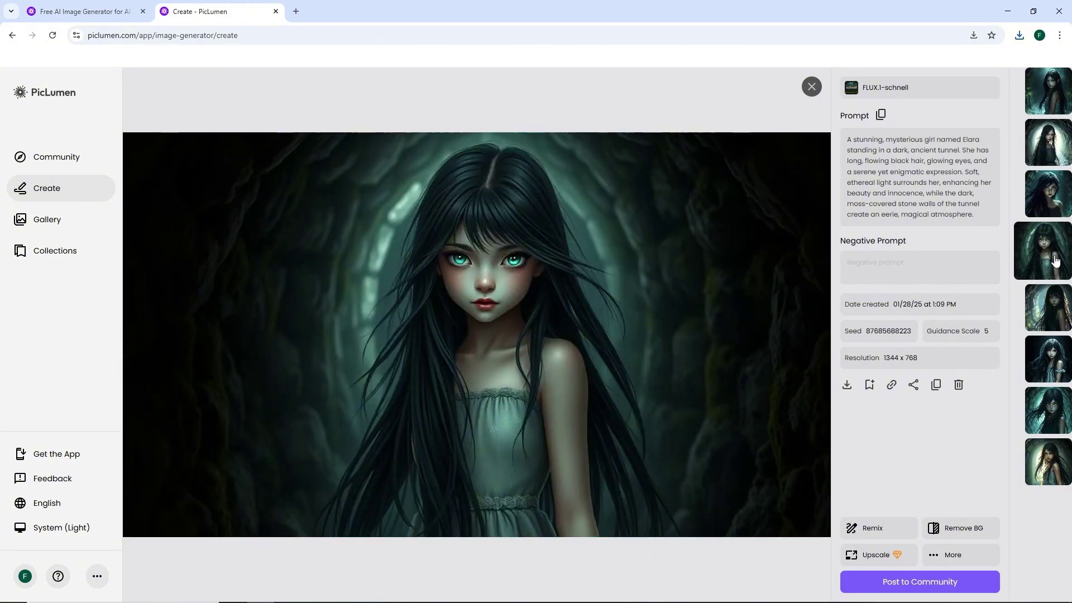
{"action": "left_click", "coordinate": [1057, 305]}
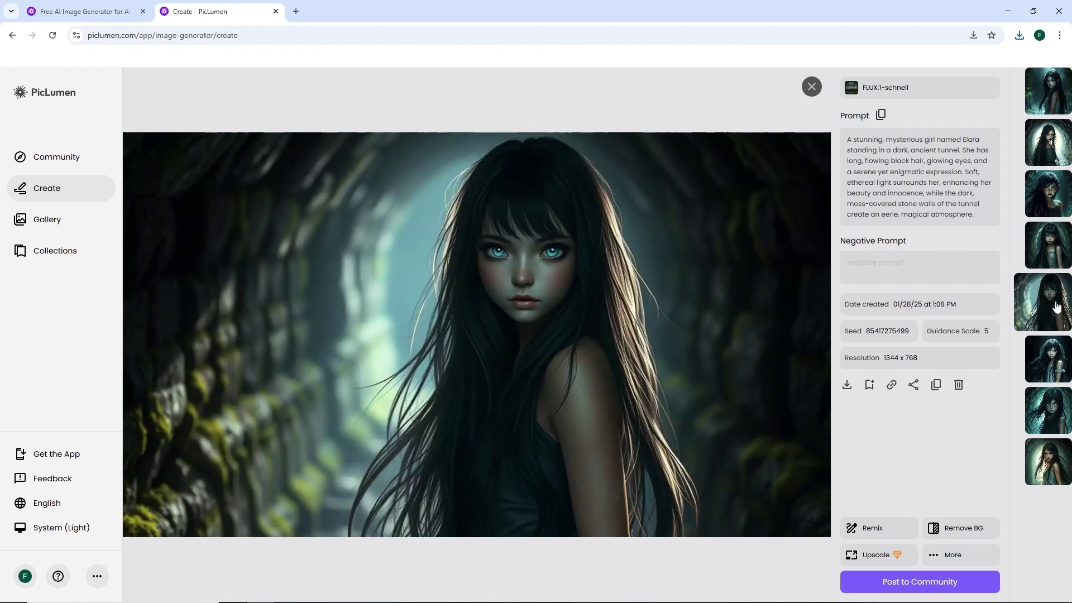
{"action": "left_click", "coordinate": [1050, 366]}
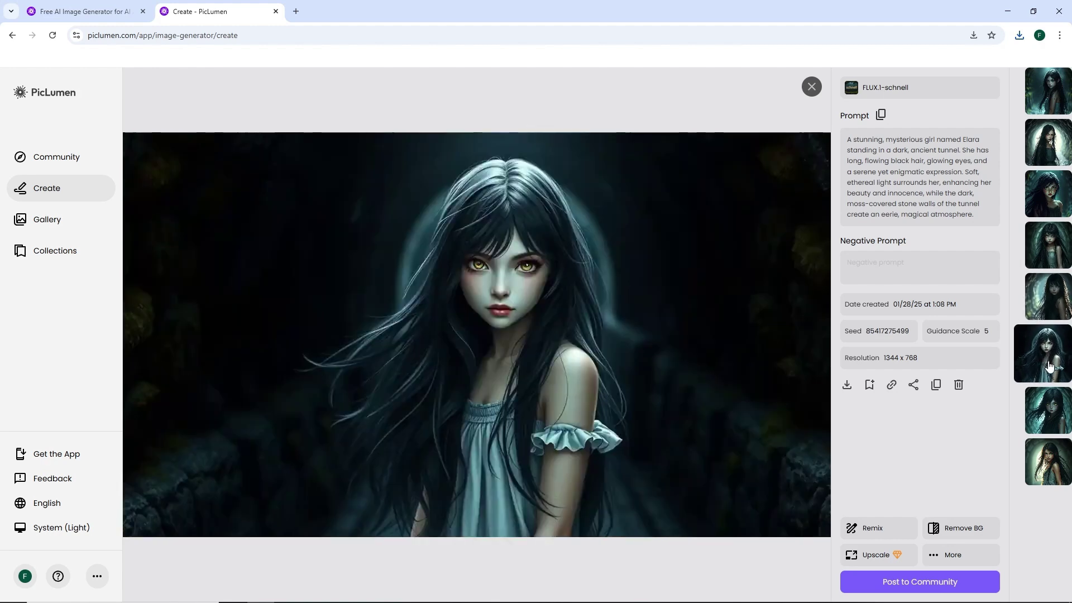
{"action": "left_click", "coordinate": [1050, 413]}
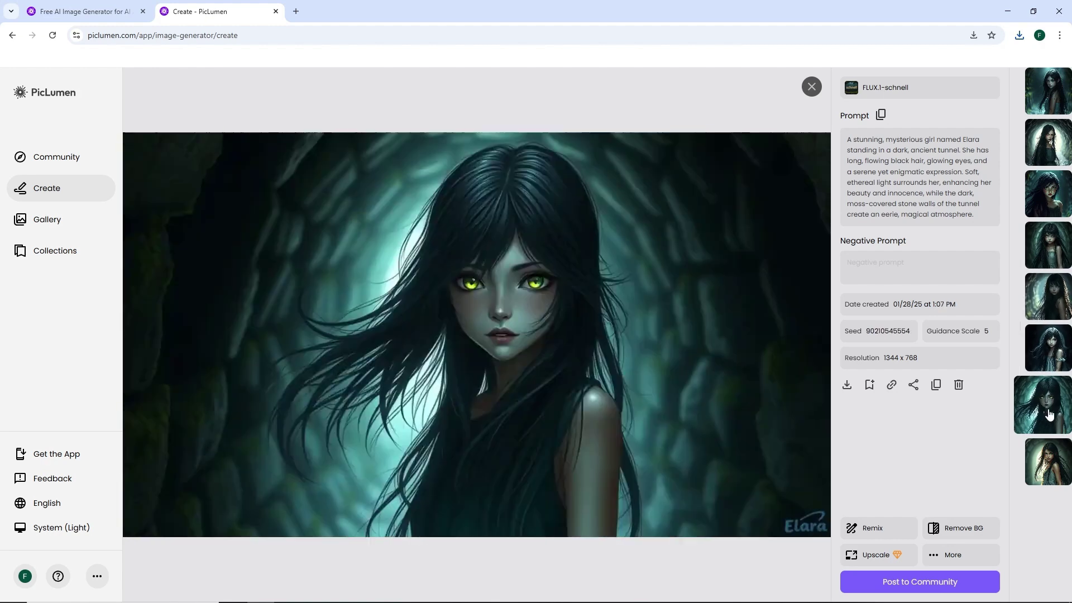
{"action": "left_click", "coordinate": [1054, 466]}
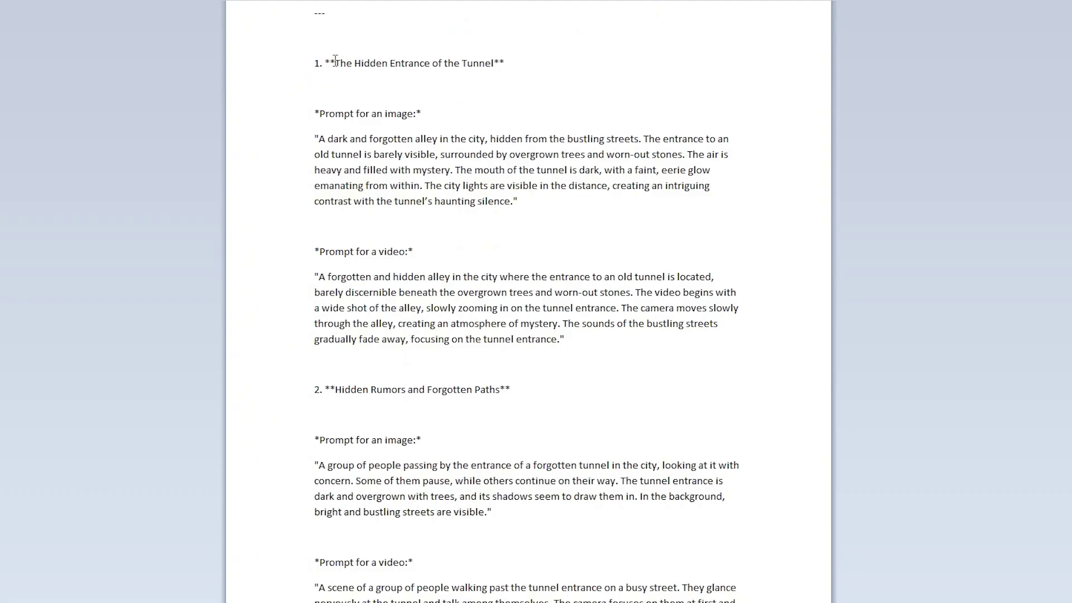
Copy scene image prompts from Word into PicLumen, ending with the Elara's Appearance in the Tunnel prompt.
{"action": "left_click_drag", "start_coordinate": [335, 61], "coordinate": [487, 66]}
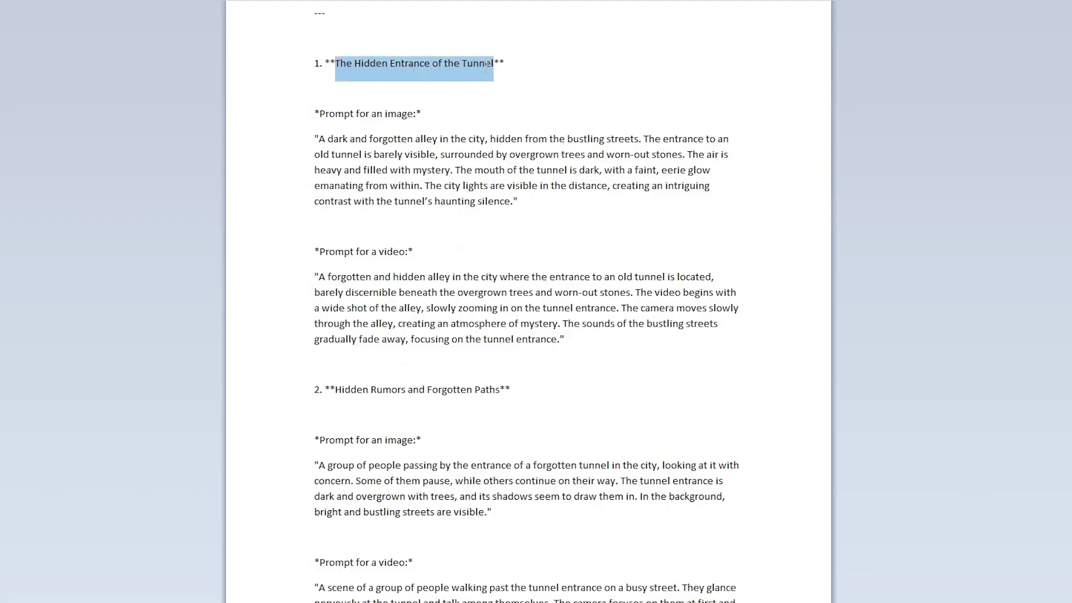
{"action": "left_click", "coordinate": [565, 79]}
{"action": "left_click_drag", "start_coordinate": [319, 138], "coordinate": [501, 212]}
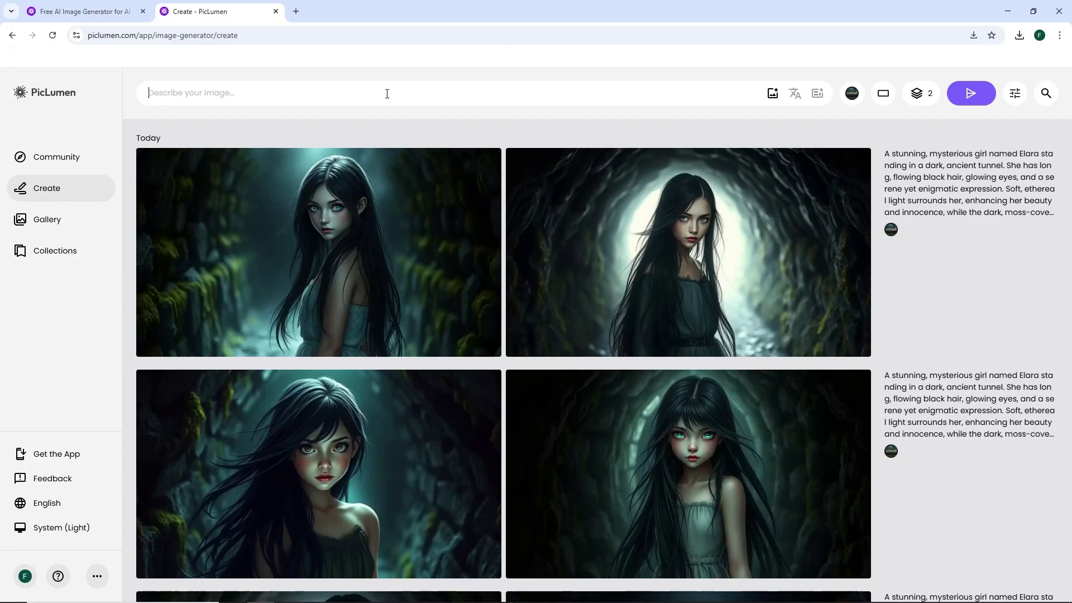
{"action": "type", "text": "A dark and forgotten alley in the city, hidden from the bustling streets. The entrance to an old tunnel is barely visible, surrounded by overgrown trees and worn-out stones. The air is heavy and filled with mystery. The mouth of the tunnel is dark, with a faint, eerie glow emanating from within. The city lights are visible in the distance, creating an intriguing contrast with the tunnel’s haunting silence."}
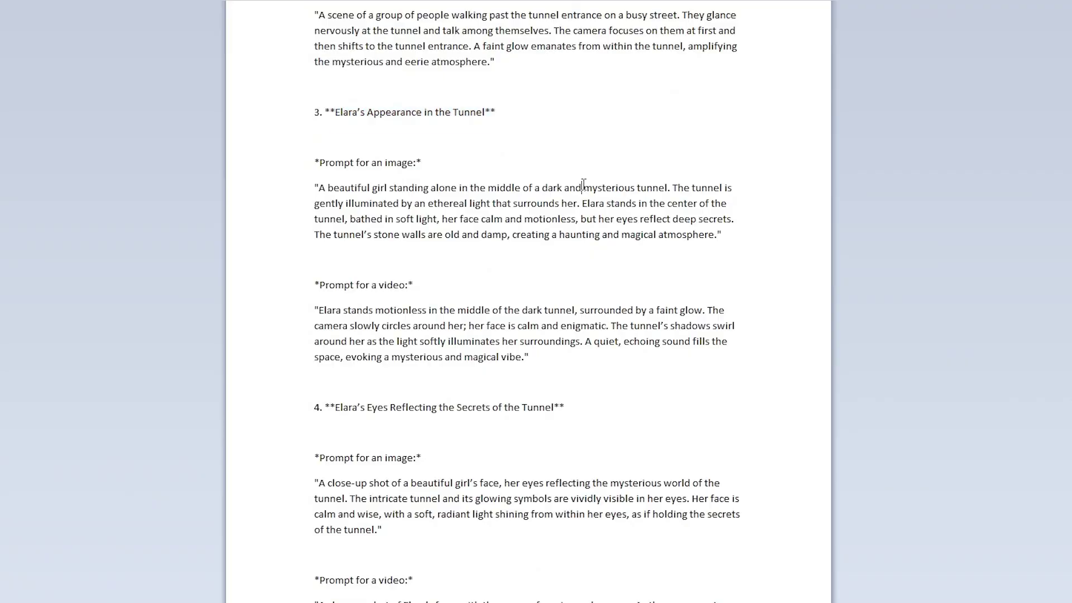
{"action": "left_click_drag", "start_coordinate": [320, 189], "coordinate": [717, 244]}
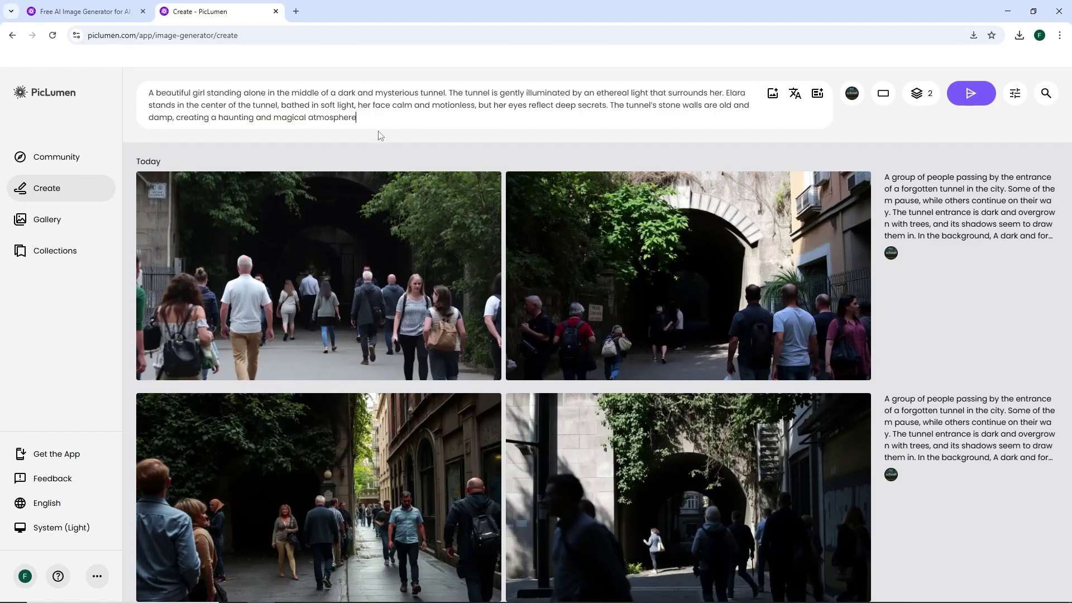
Set the Elara portrait as Character Ref and generate tunnel images from the prompt.
{"action": "left_click", "coordinate": [773, 93]}
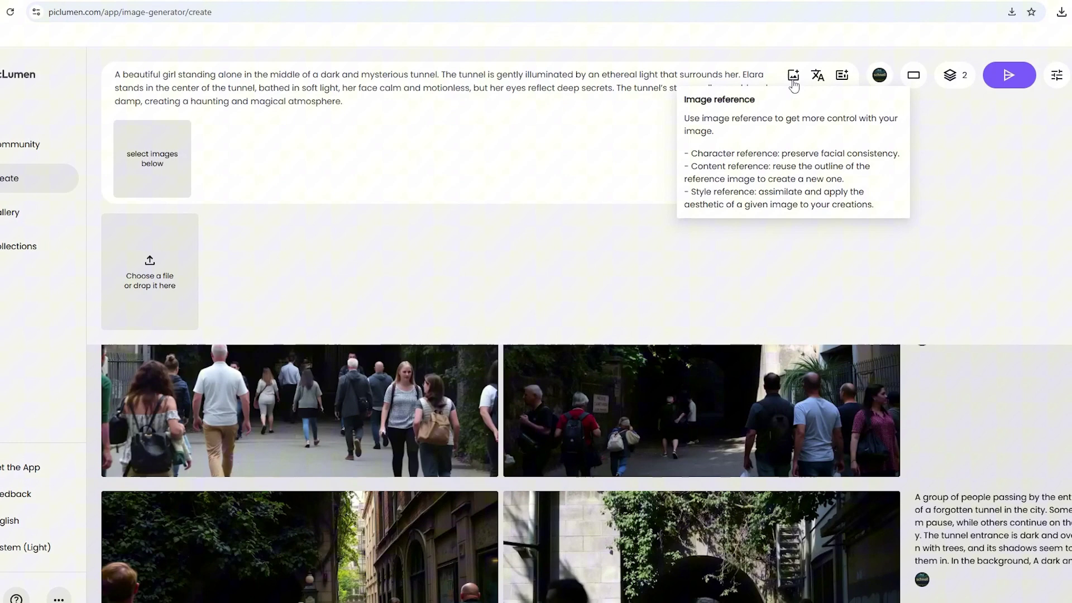
{"action": "left_click", "coordinate": [151, 287]}
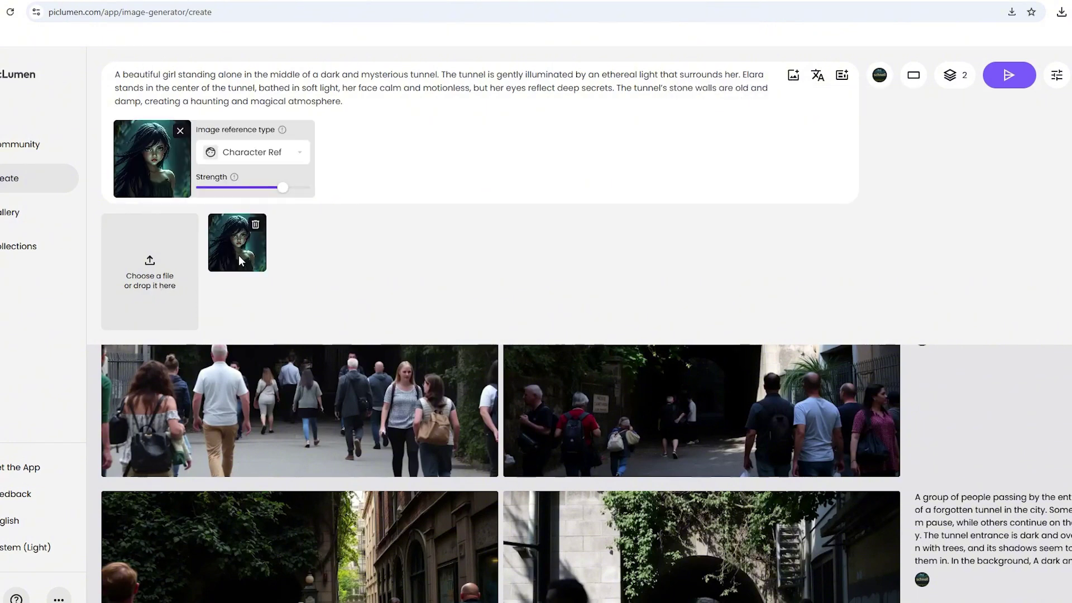
{"action": "left_click", "coordinate": [1009, 75]}
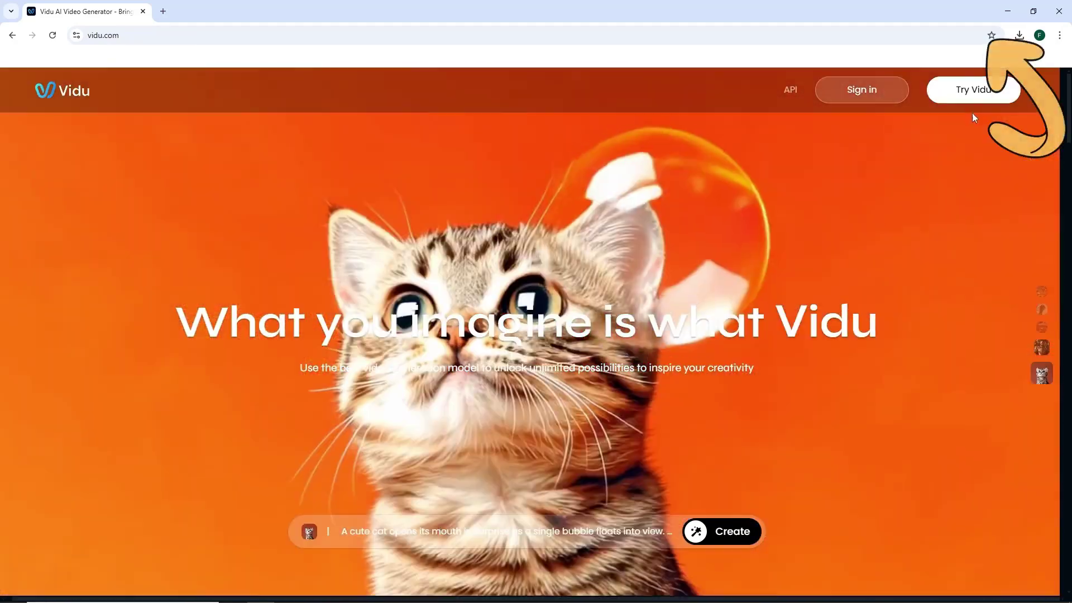
Open Vidu's Image to Video mode and upload the Elara portrait as the first frame.
{"action": "left_click", "coordinate": [973, 92]}
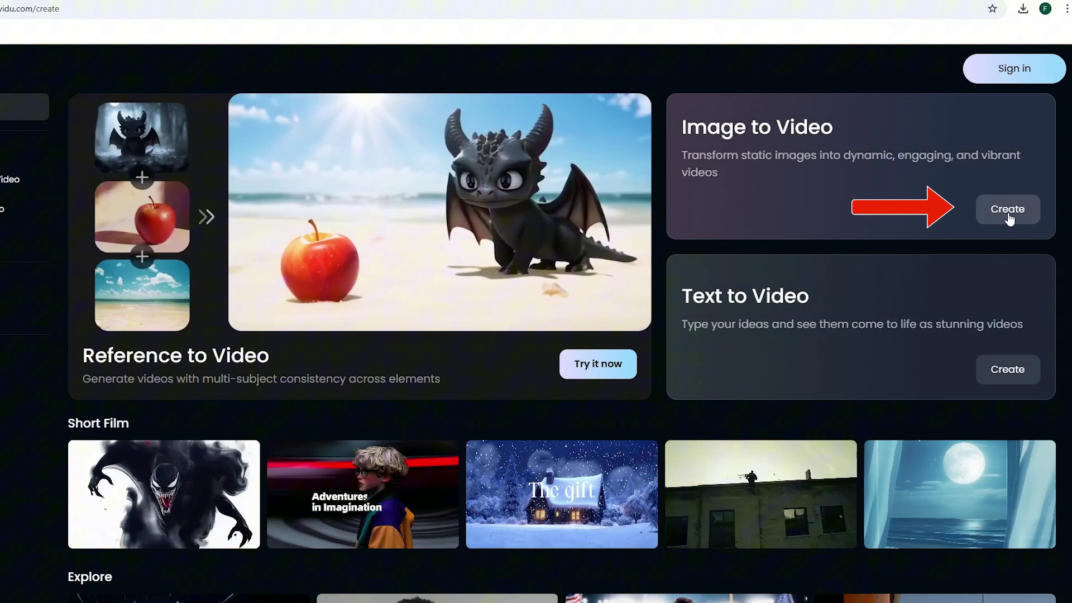
{"action": "left_click", "coordinate": [1009, 214]}
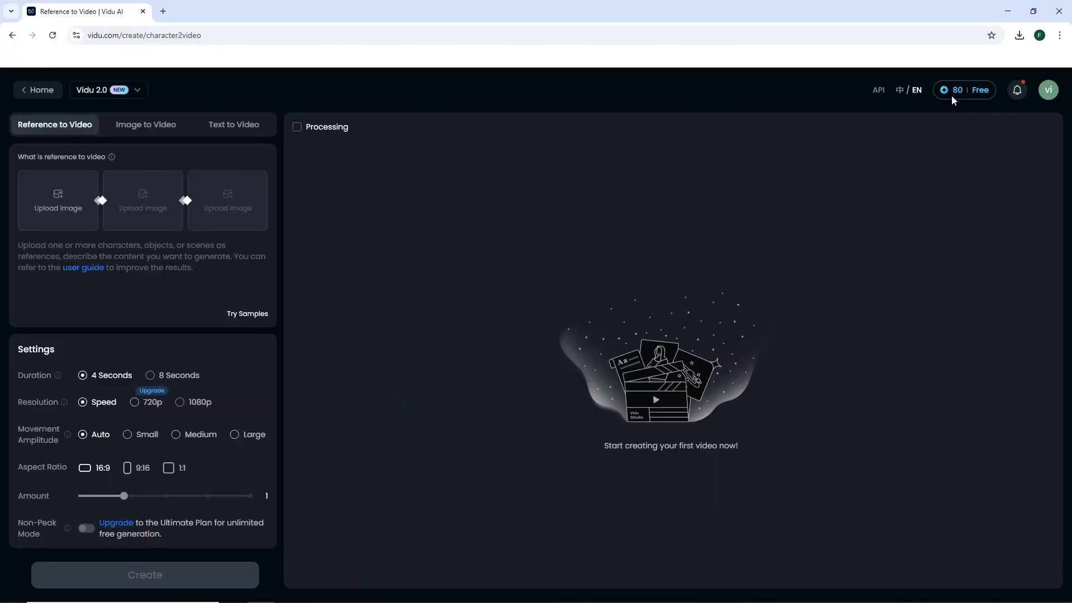
{"action": "mouse_move", "coordinate": [952, 97]}
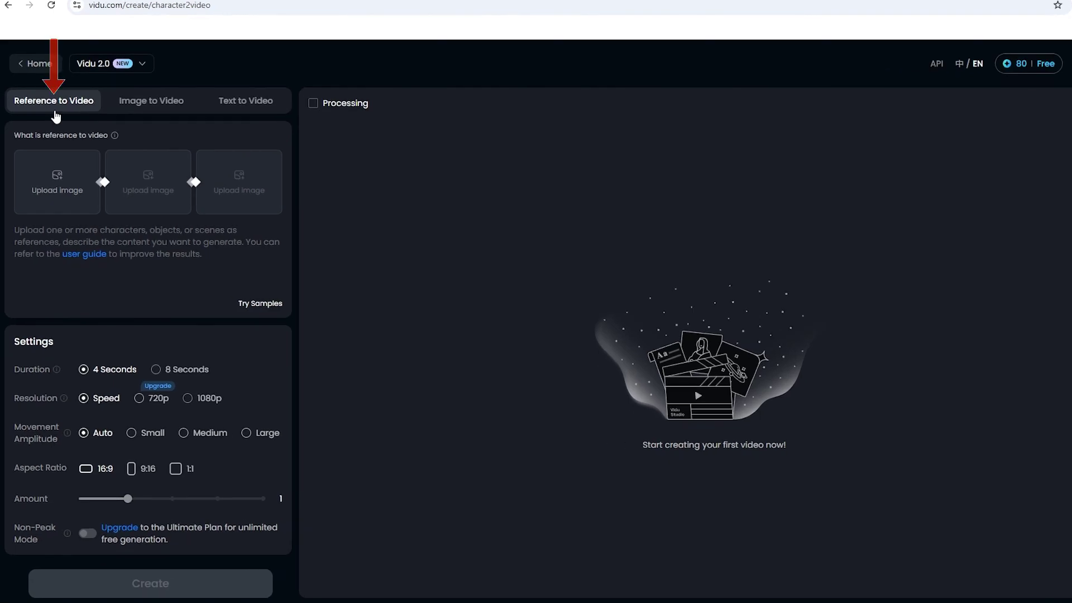
{"action": "left_click", "coordinate": [145, 109]}
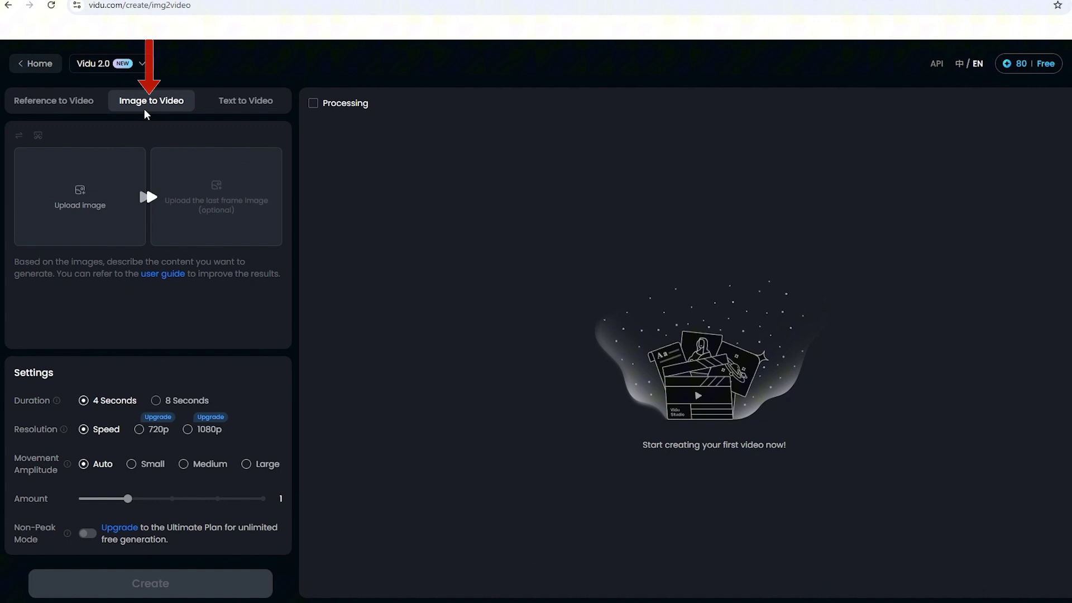
{"action": "left_click", "coordinate": [243, 110]}
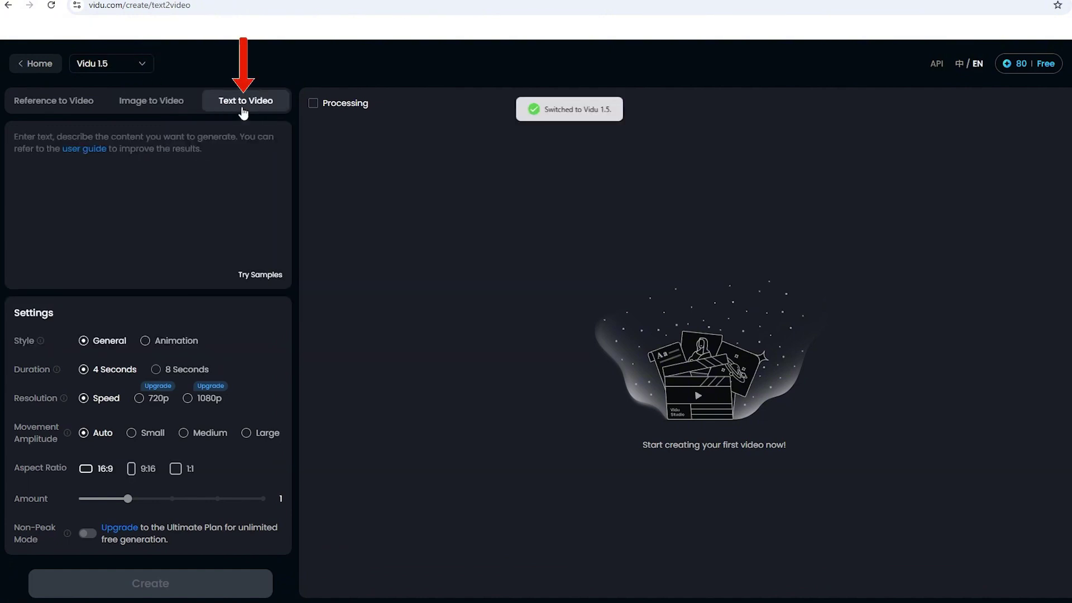
{"action": "left_click", "coordinate": [152, 109]}
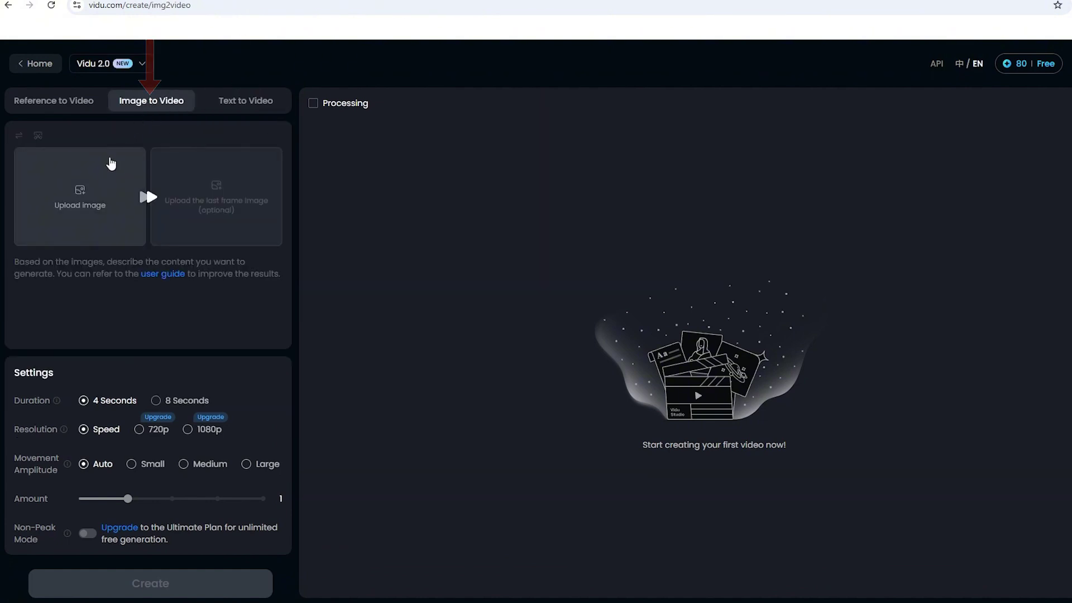
{"action": "left_click", "coordinate": [81, 213]}
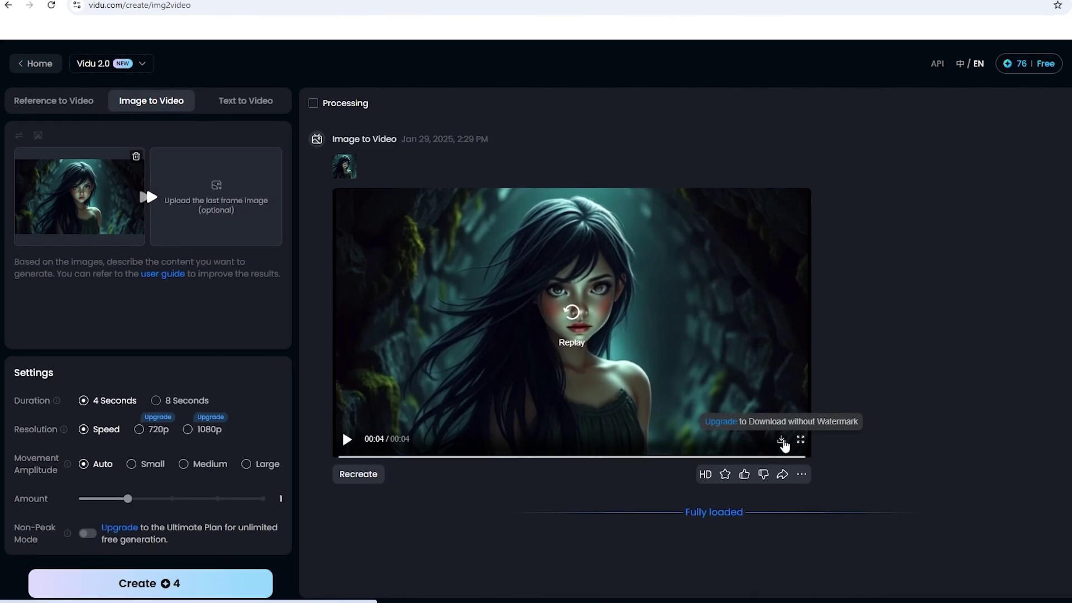
Download the Elara clip, then generate and play a clip from the tunnel image.
{"action": "left_click", "coordinate": [783, 441]}
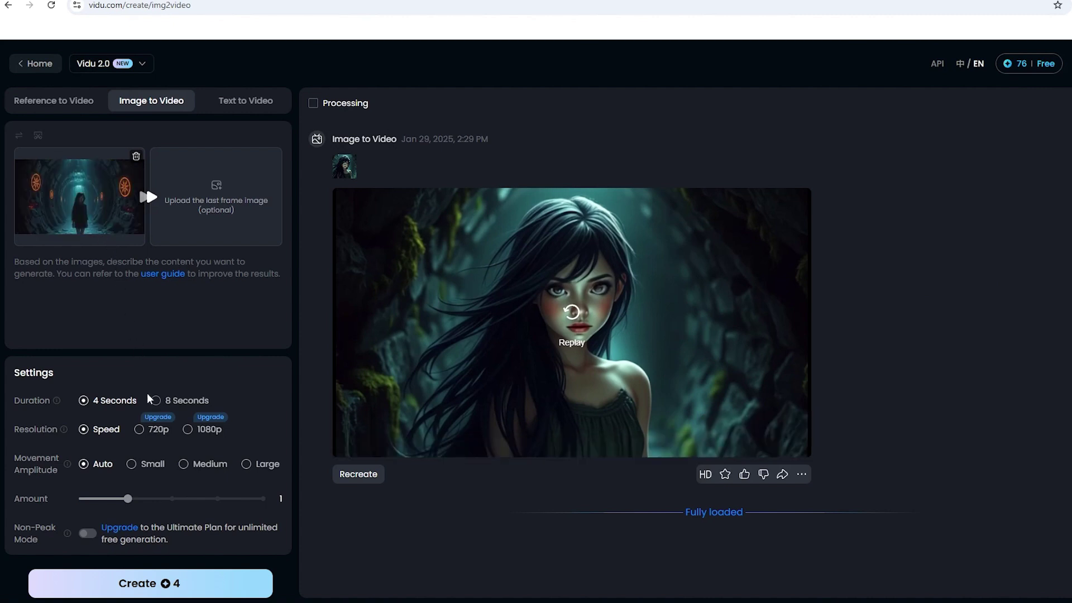
{"action": "left_click", "coordinate": [159, 584]}
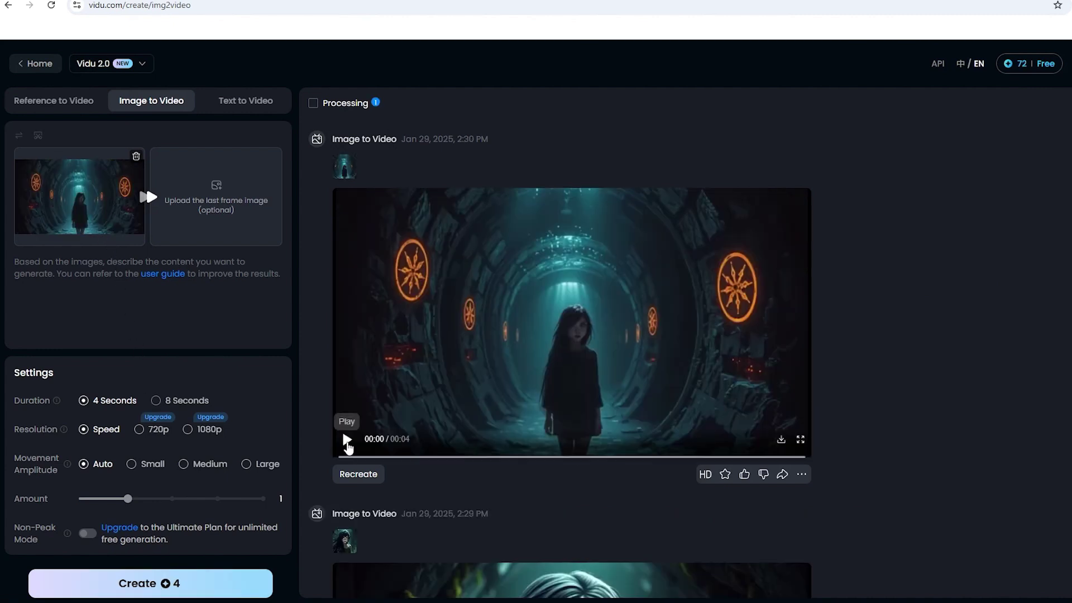
{"action": "left_click", "coordinate": [346, 440]}
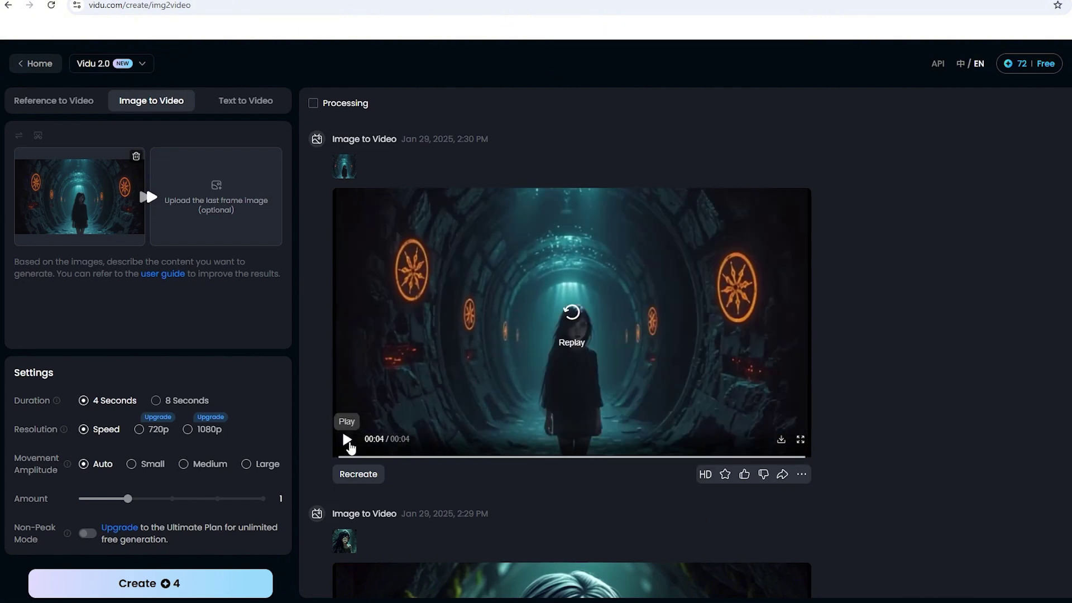
Generate and play another tunnel clip, then describe the next one as 'just camera zoom'.
{"action": "left_click", "coordinate": [358, 478]}
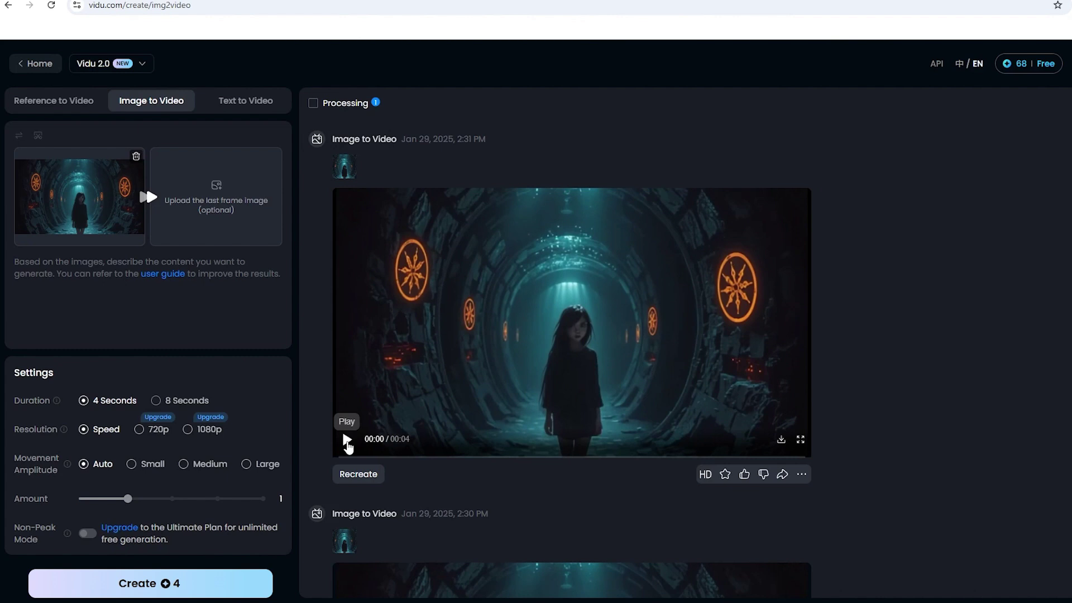
{"action": "left_click", "coordinate": [346, 440]}
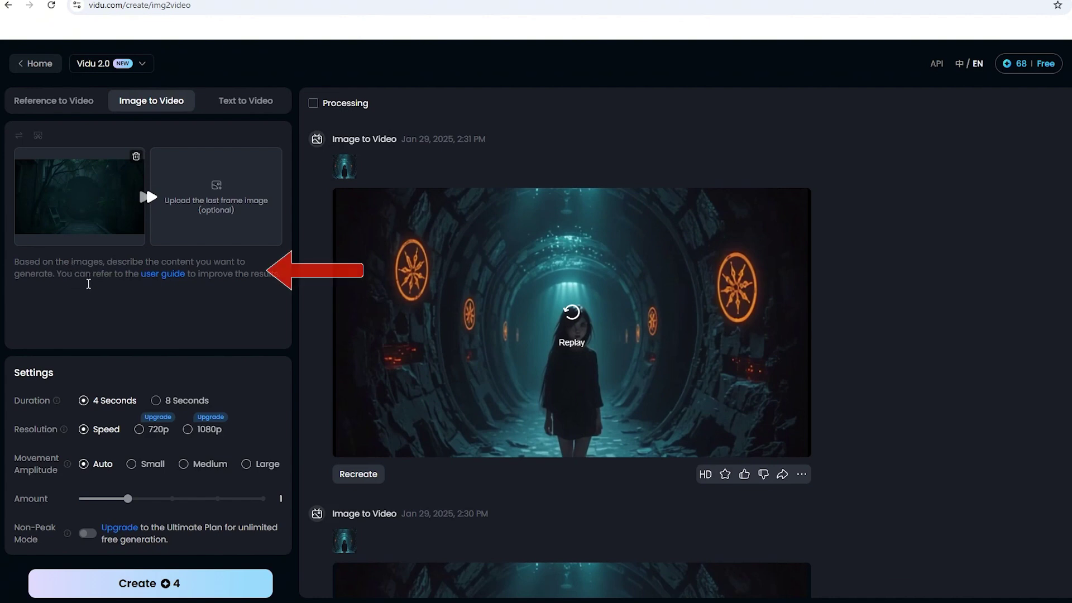
{"action": "left_click", "coordinate": [21, 264]}
{"action": "type", "text": "just"}
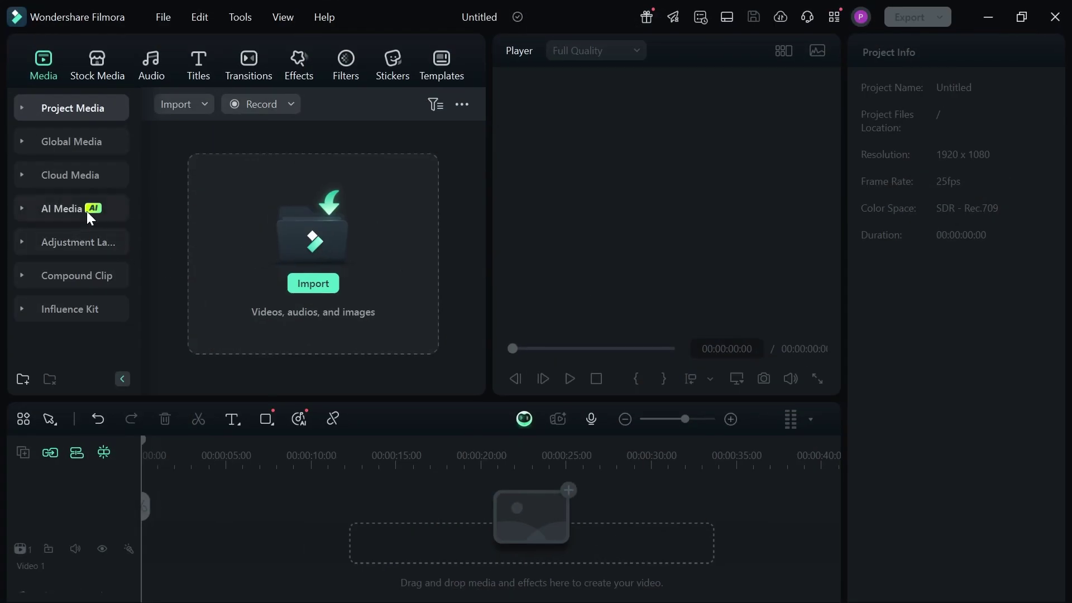
Generate an AI image-to-video clip of the floating woman from the portrait.
{"action": "left_click", "coordinate": [87, 212]}
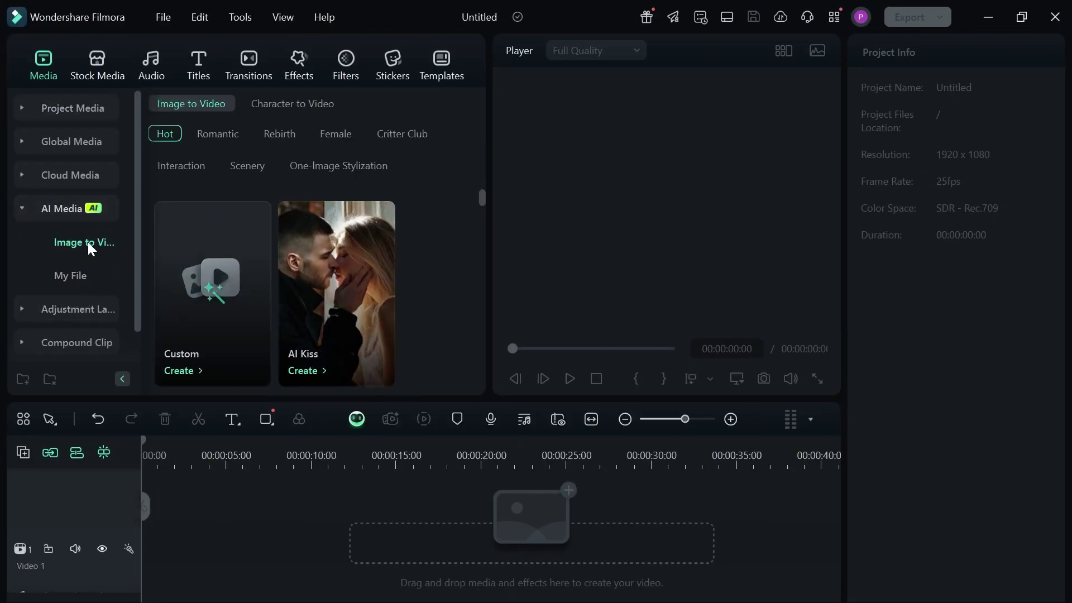
{"action": "left_click_drag", "start_coordinate": [479, 202], "coordinate": [481, 283]}
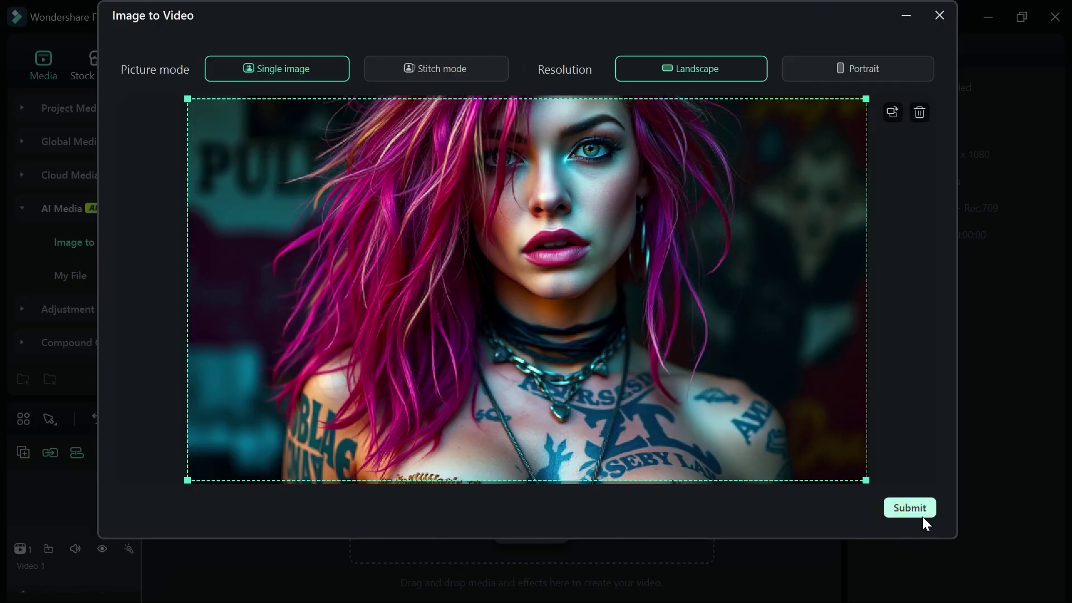
{"action": "left_click", "coordinate": [919, 511]}
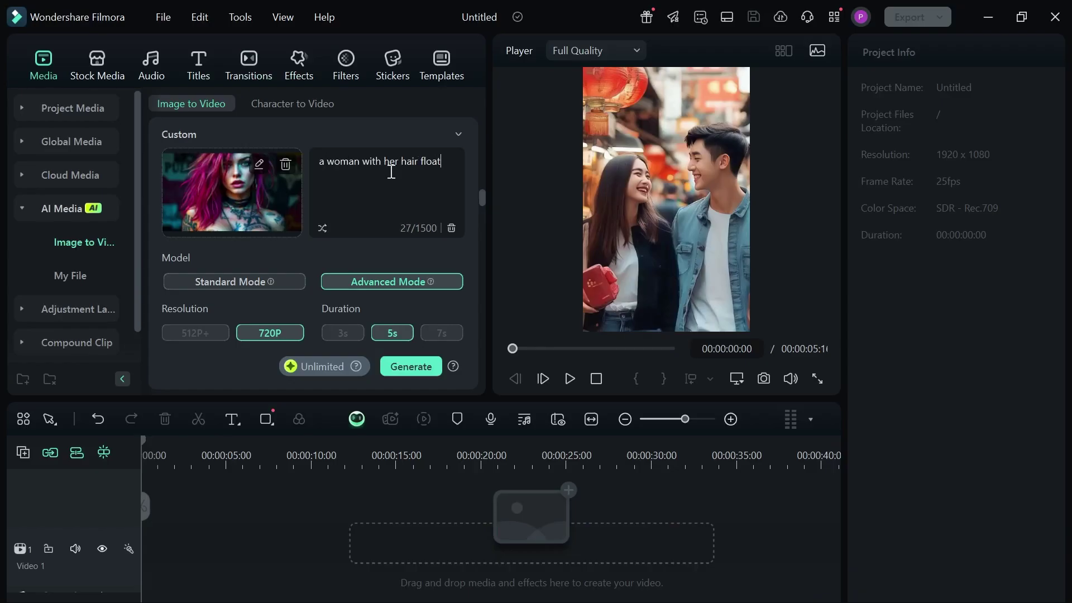
{"action": "type", "text": "ing"}
{"action": "left_click", "coordinate": [411, 367]}
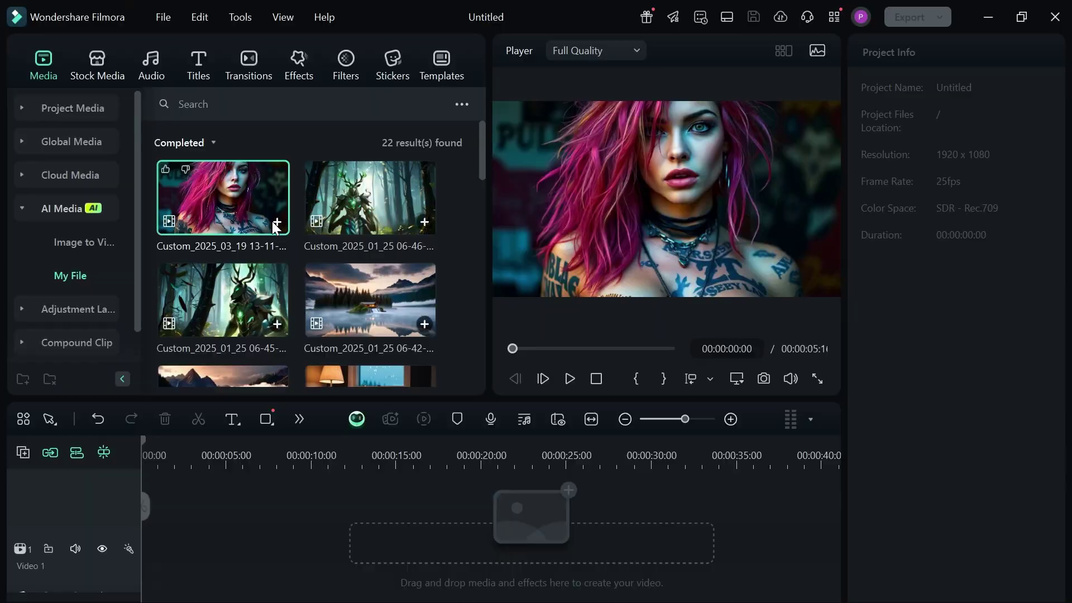
Add the generated clip to the timeline, keeping 1920 x 1080 at 25fps, and scrub through it.
{"action": "left_click", "coordinate": [277, 221]}
{"action": "left_click", "coordinate": [638, 336]}
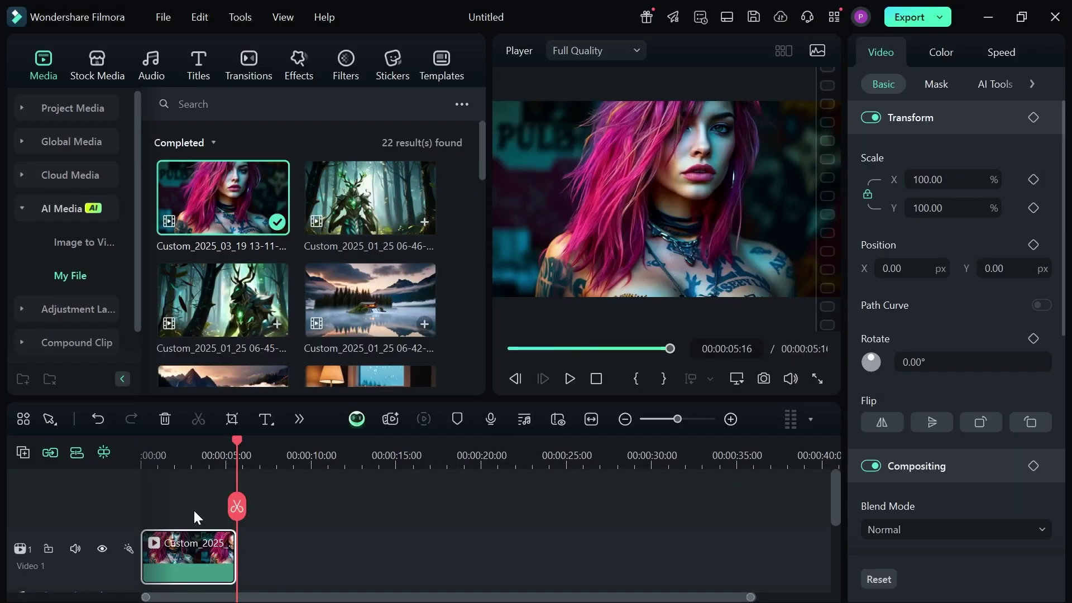
{"action": "left_click_drag", "start_coordinate": [235, 511], "coordinate": [193, 497]}
Open the aspect ratio options for the AI image request.
{"action": "scroll", "coordinate": [623, 346], "scroll_direction": "down", "scroll_amount": 7}
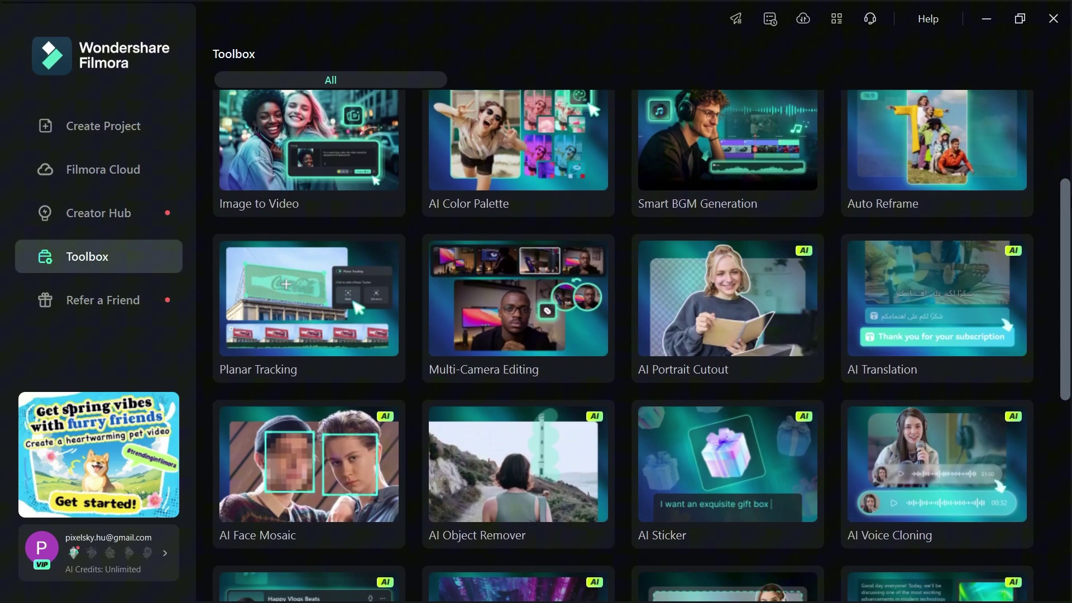
{"action": "scroll", "coordinate": [623, 347], "scroll_direction": "down", "scroll_amount": 5}
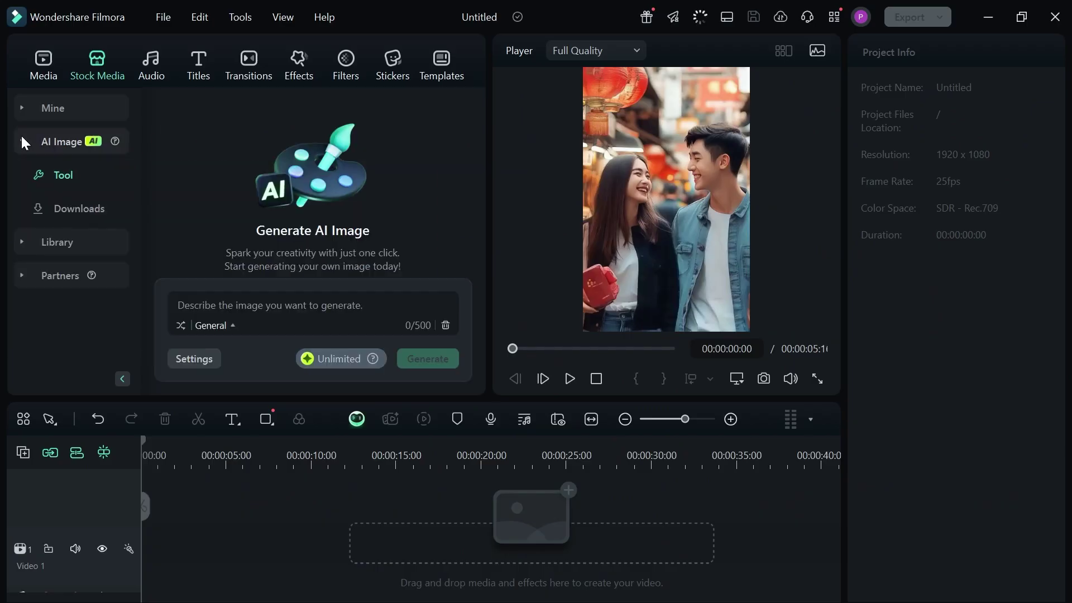
{"action": "left_click", "coordinate": [212, 360]}
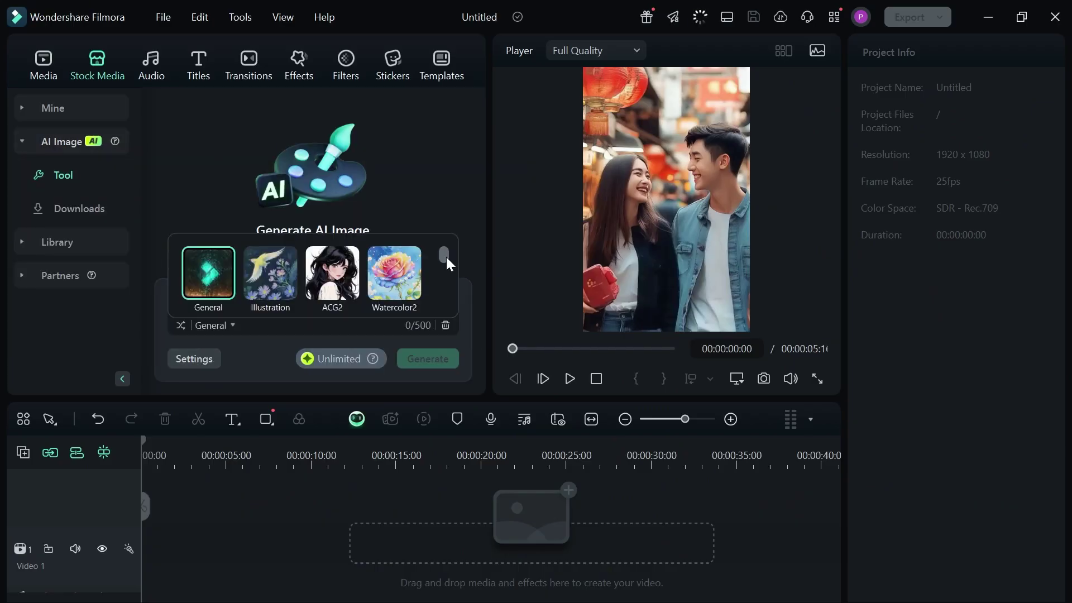
{"action": "left_click_drag", "start_coordinate": [447, 257], "coordinate": [444, 284]}
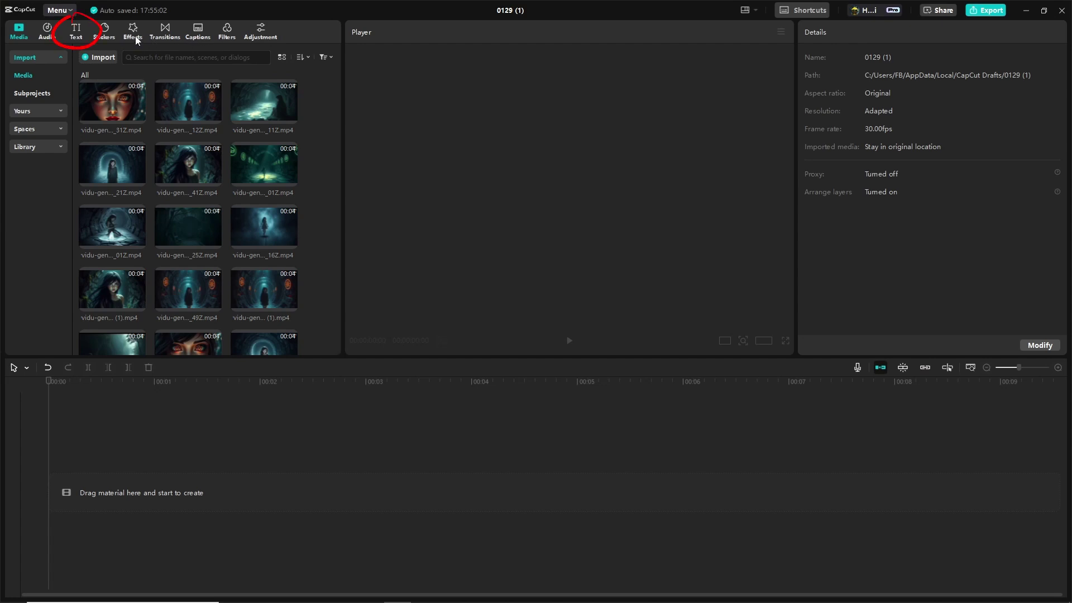
Place a Default text clip and replace its placeholder with the 'Deep in the city…' story paragraph.
{"action": "left_click", "coordinate": [77, 39]}
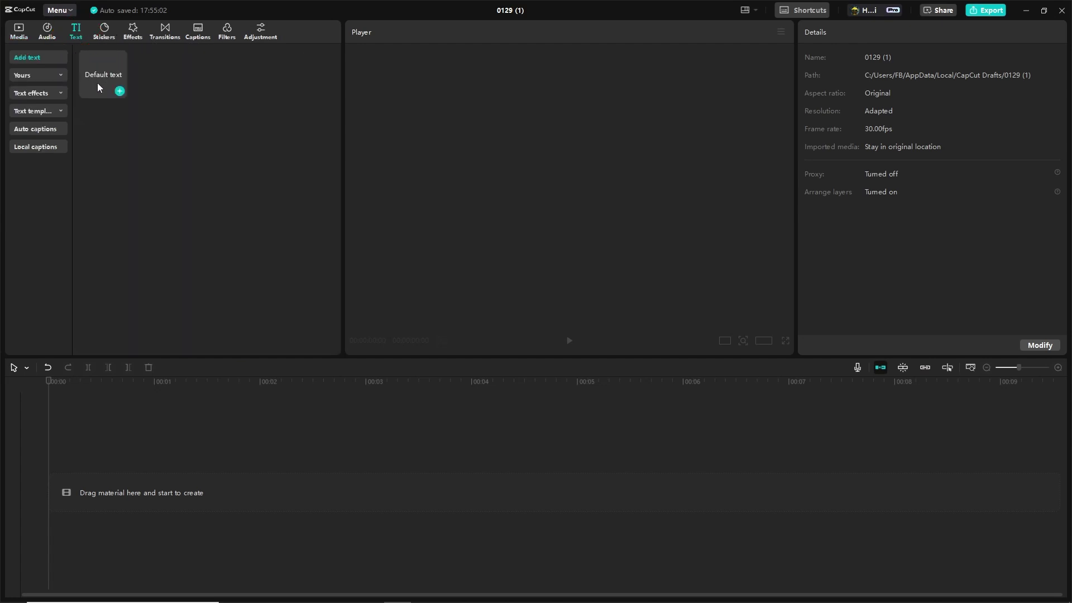
{"action": "left_click_drag", "start_coordinate": [97, 83], "coordinate": [105, 463]}
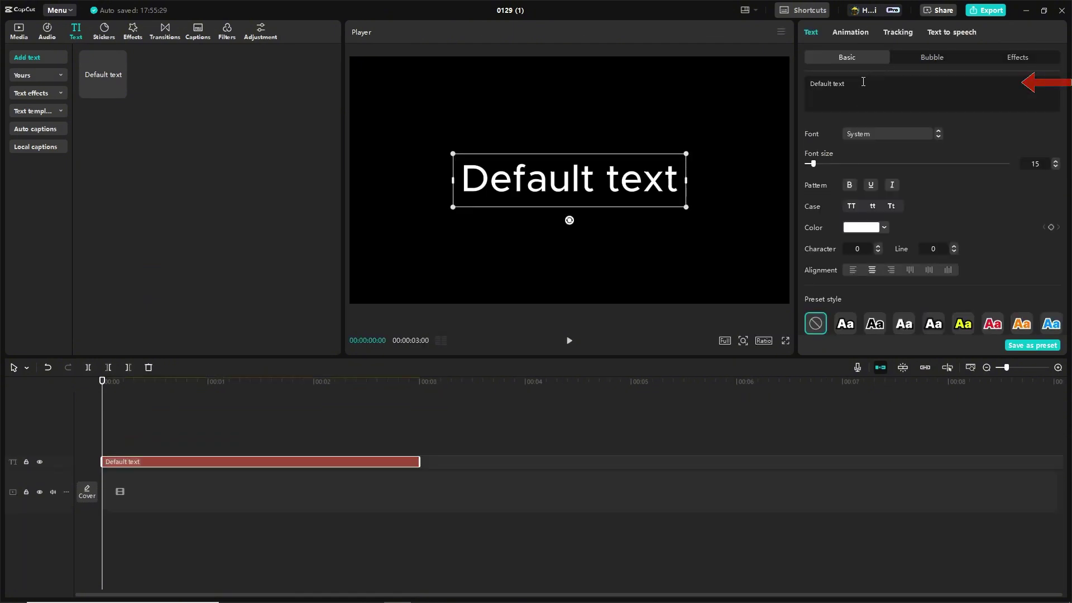
{"action": "left_click_drag", "start_coordinate": [864, 82], "coordinate": [806, 85]}
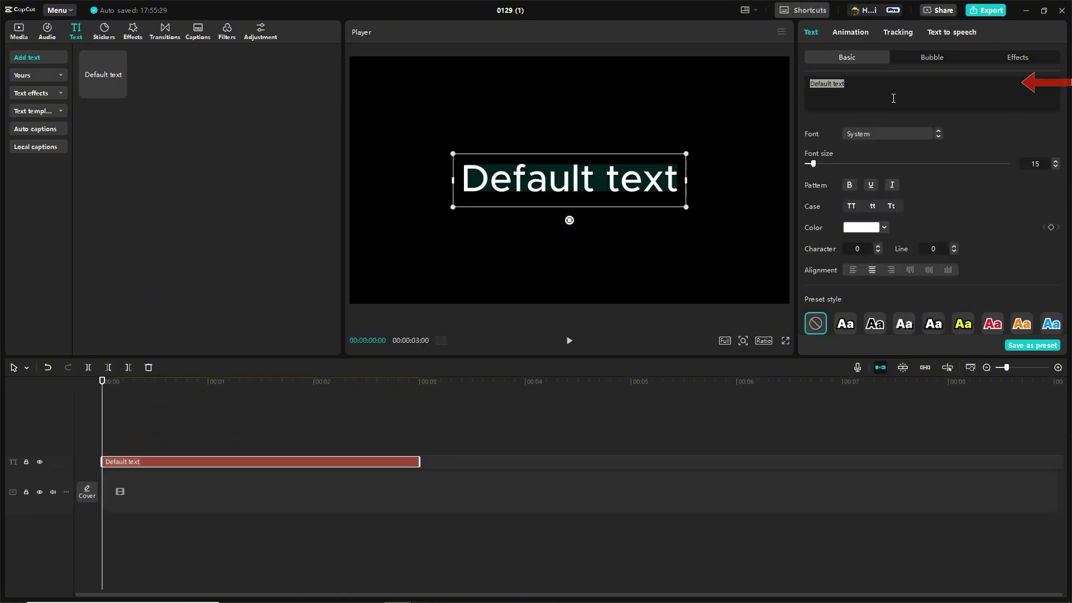
{"action": "type", "text": "Deep in the city, hidden away from the bustling streets, there was an old, forgotten tunnel. Few people knew about it, and even fewer dared to enter. It was said that whoever entered the tunnel would never come out the same. But there was one who lived there. A girl with striking beauty, her eyes reflecting the mysteries of the world. Her name was Elara."}
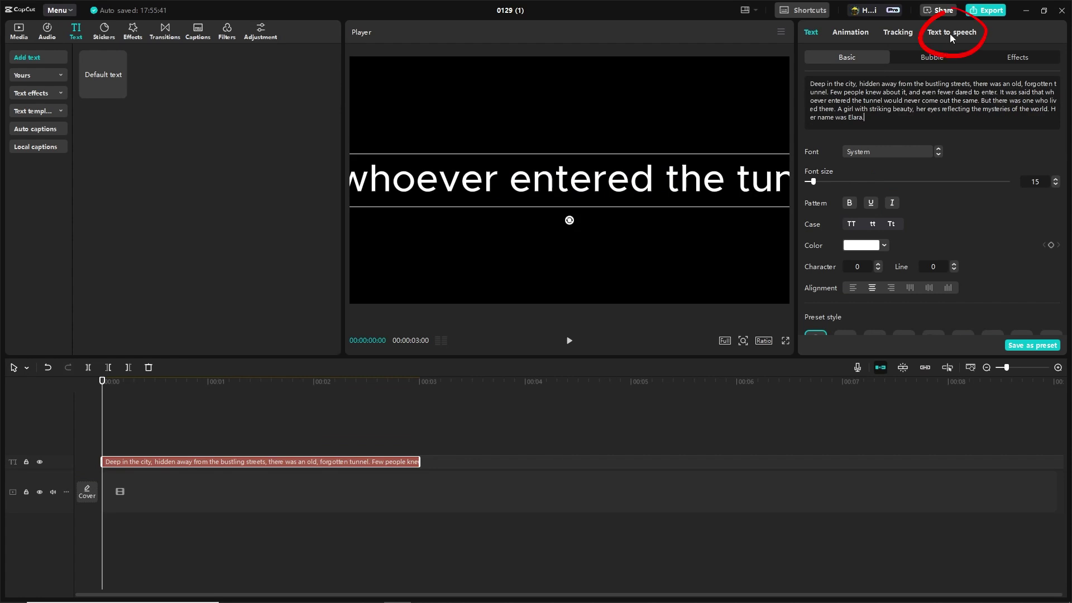
Filter to English voices, try Werewolf, then generate the narration with the Killer Droid voice.
{"action": "left_click", "coordinate": [950, 33]}
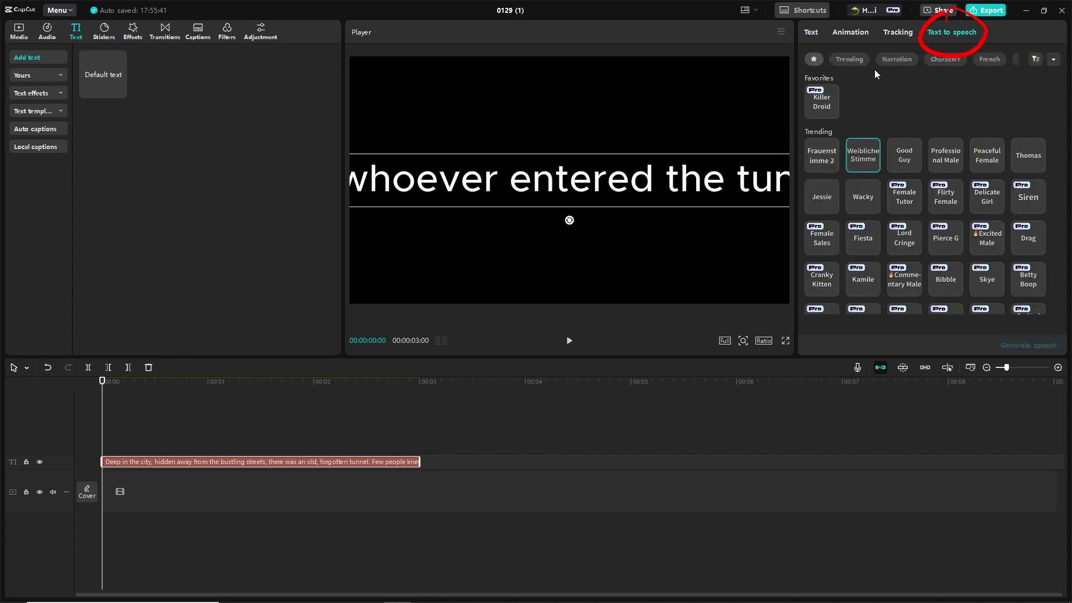
{"action": "left_click", "coordinate": [994, 61]}
{"action": "scroll", "coordinate": [1010, 158], "scroll_direction": "down", "scroll_amount": 15}
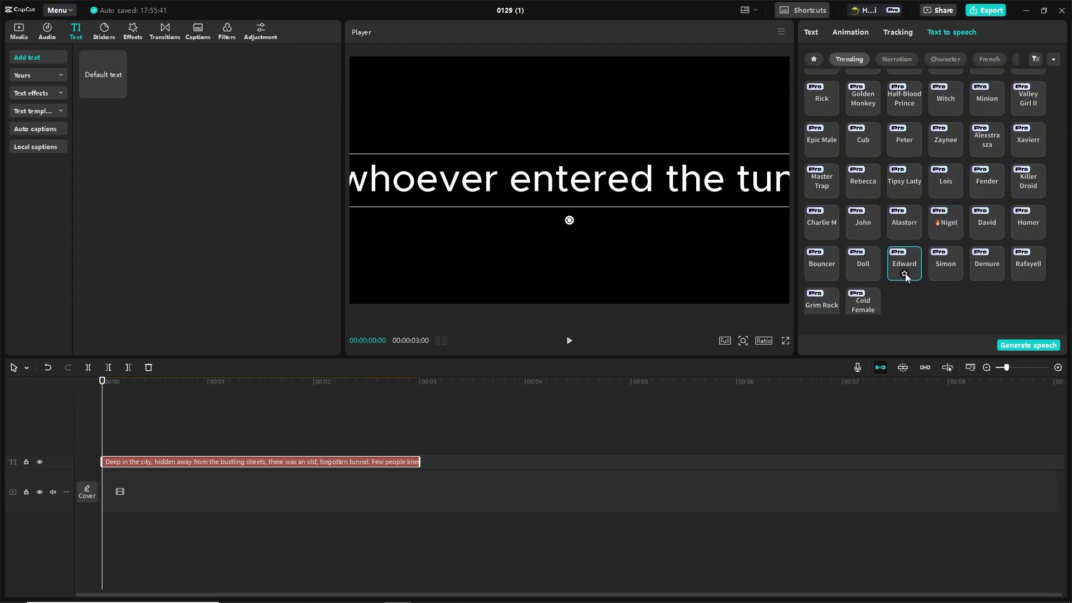
{"action": "scroll", "coordinate": [970, 199], "scroll_direction": "up", "scroll_amount": 15}
{"action": "scroll", "coordinate": [906, 99], "scroll_direction": "down", "scroll_amount": 1}
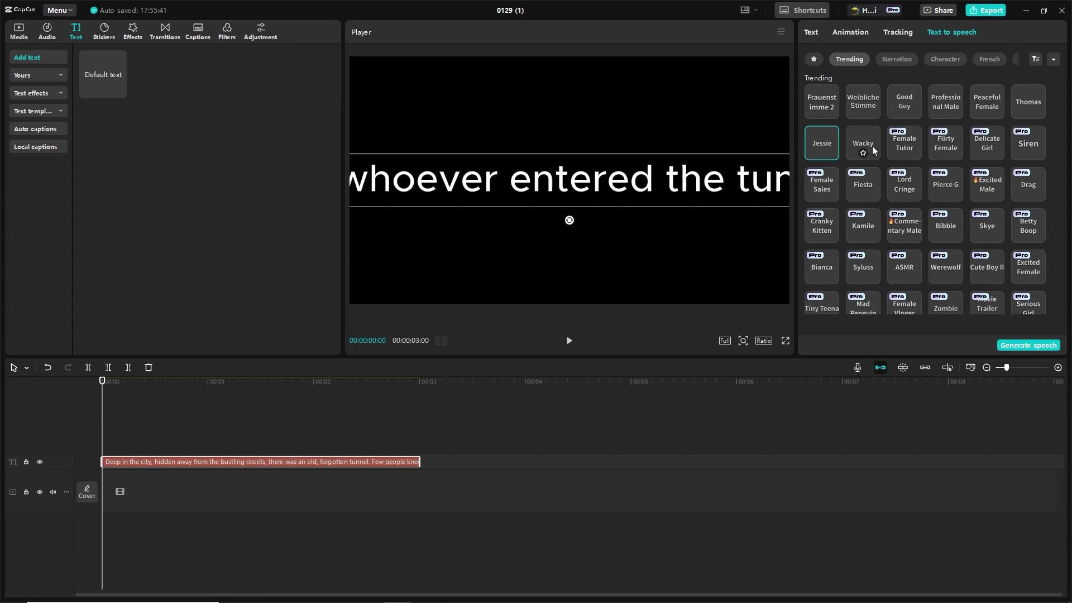
{"action": "left_click", "coordinate": [946, 268]}
{"action": "scroll", "coordinate": [1026, 98], "scroll_direction": "up", "scroll_amount": 1}
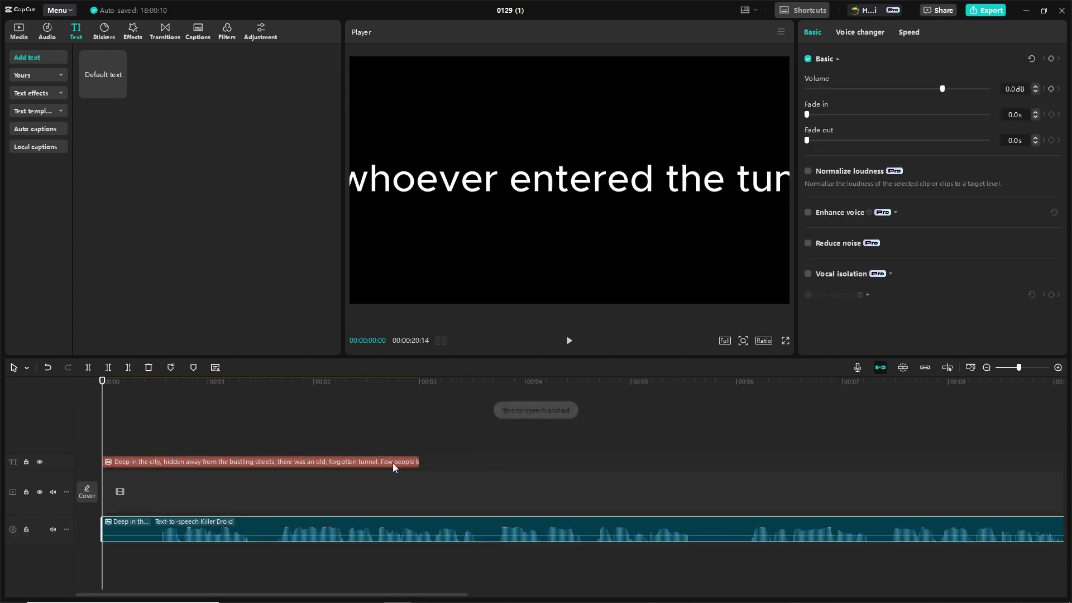
{"action": "left_click", "coordinate": [393, 464]}
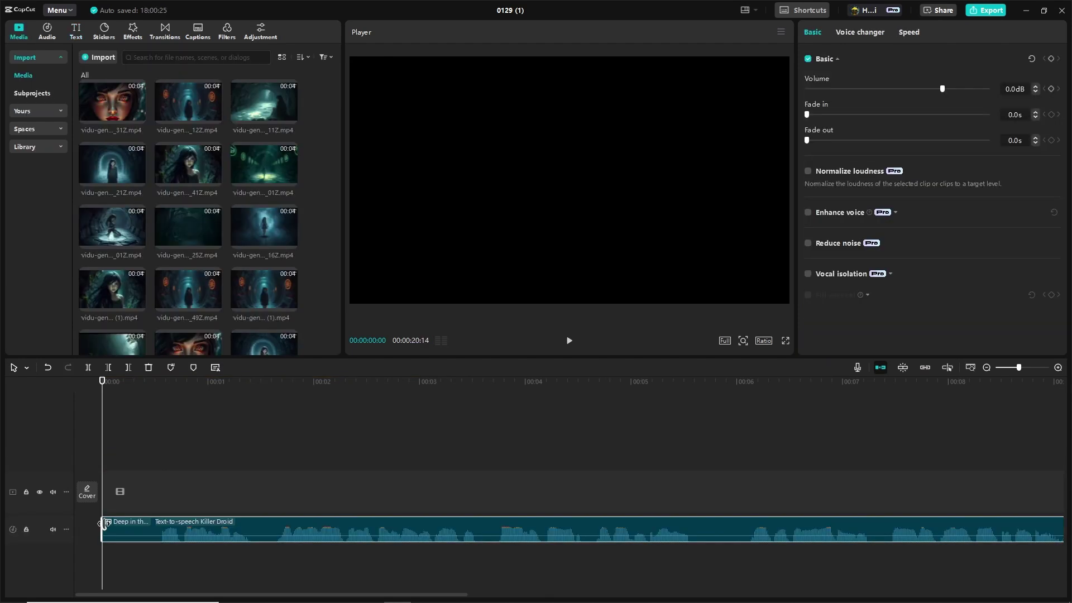
Lay the Vidu tunnel clips one after another on the main video track and preview them.
{"action": "left_click_drag", "start_coordinate": [107, 526], "coordinate": [163, 526]}
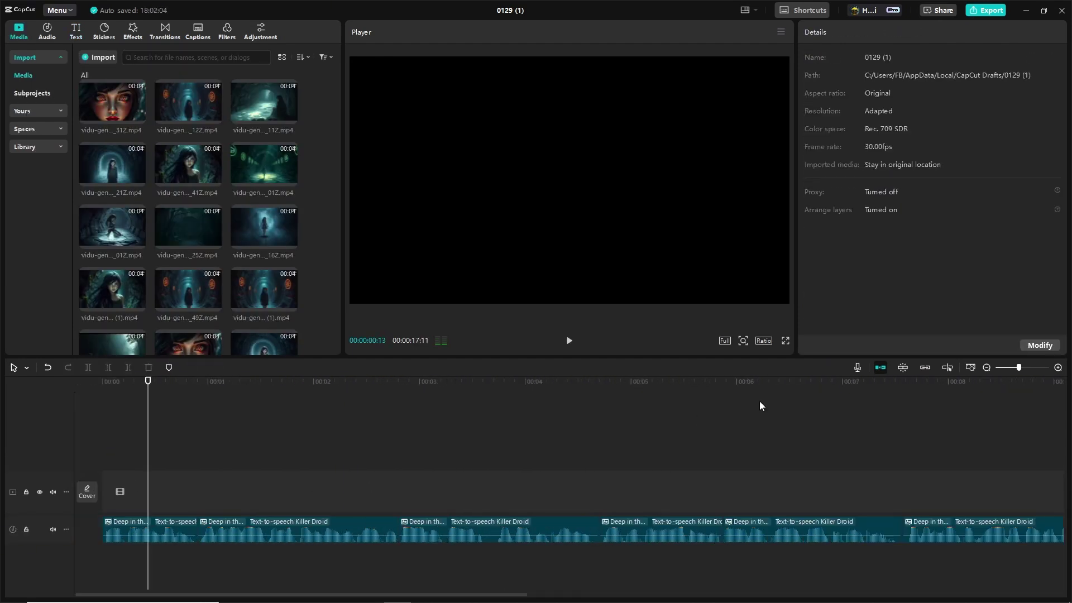
{"action": "scroll", "coordinate": [113, 313], "scroll_direction": "down", "scroll_amount": 1}
{"action": "left_click_drag", "start_coordinate": [113, 313], "coordinate": [114, 491]}
{"action": "key", "text": "space"}
{"action": "key", "text": "space"}
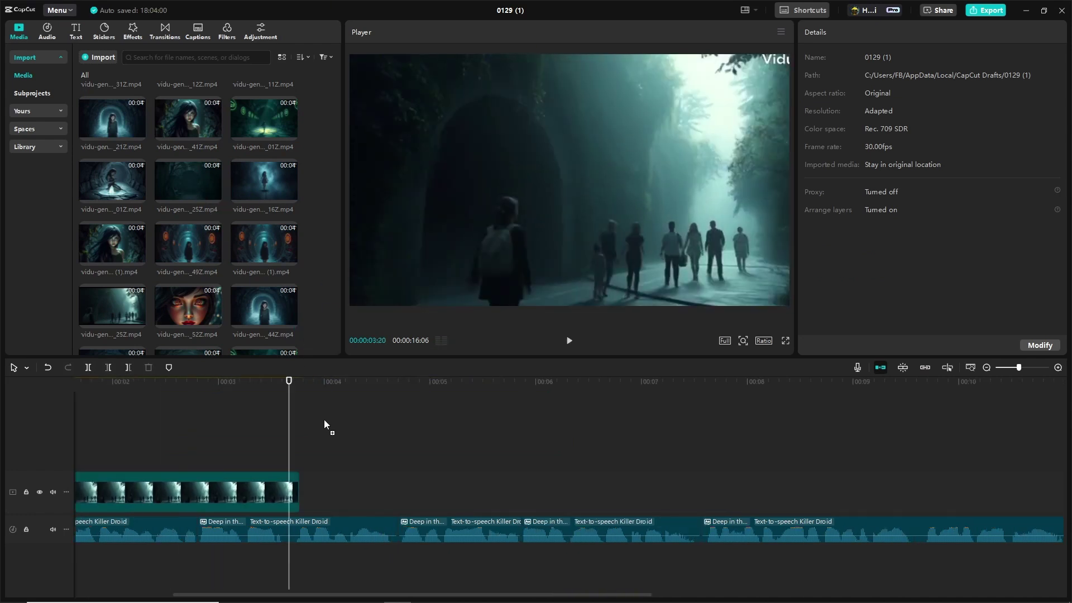
{"action": "left_click_drag", "start_coordinate": [324, 420], "coordinate": [309, 494]}
{"action": "key", "text": "space"}
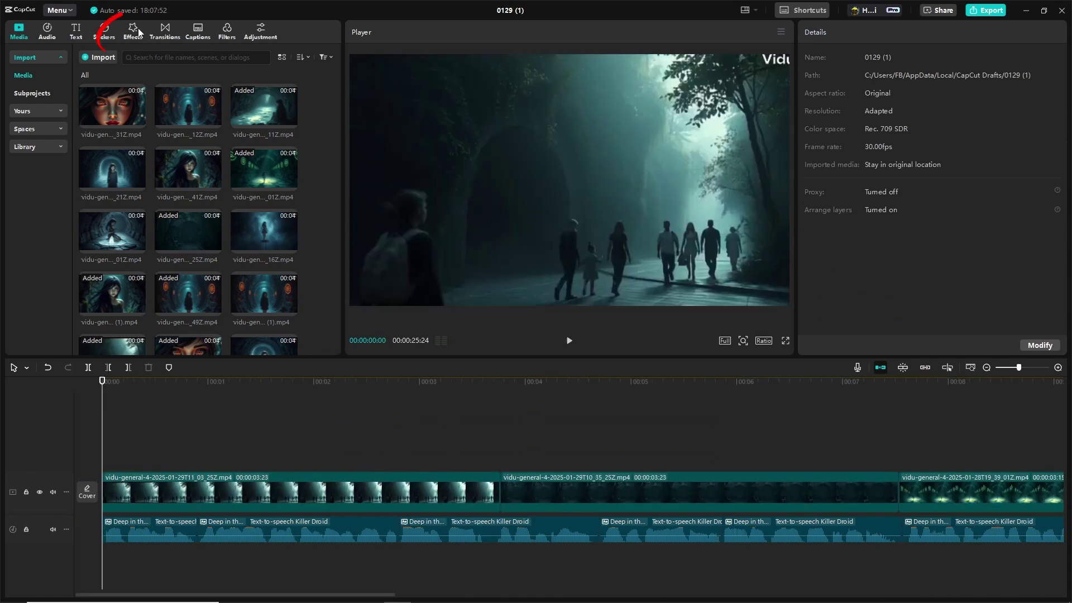
Add the Fade In effect over the opening clip.
{"action": "left_click", "coordinate": [137, 31]}
{"action": "left_click", "coordinate": [98, 174]}
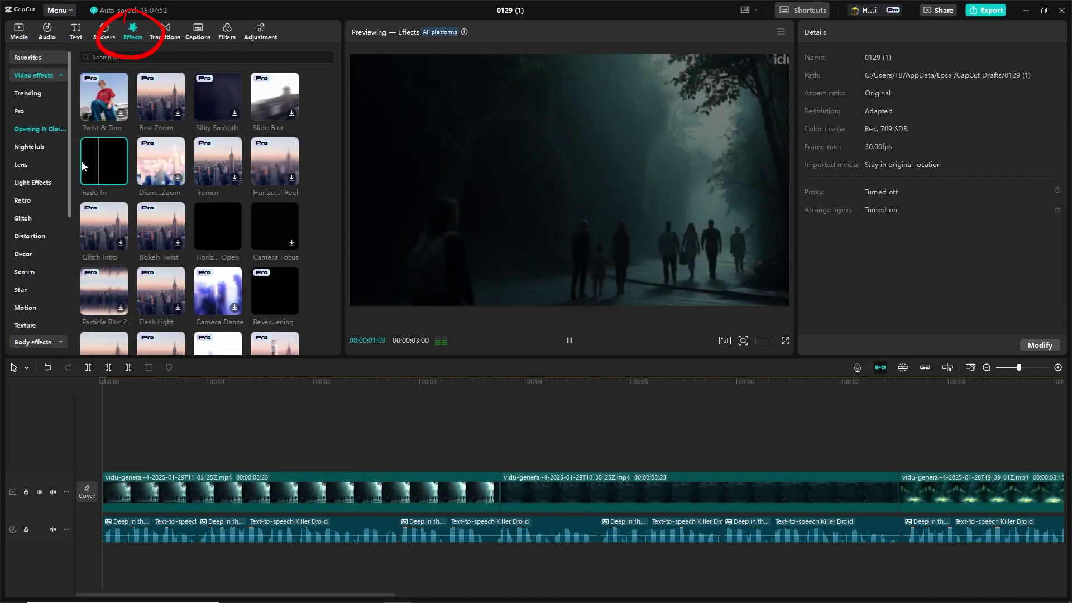
{"action": "mouse_move", "coordinate": [98, 173]}
{"action": "left_mouse_down"}
{"action": "mouse_move", "coordinate": [109, 486]}
{"action": "mouse_move", "coordinate": [103, 462]}
{"action": "left_mouse_up"}
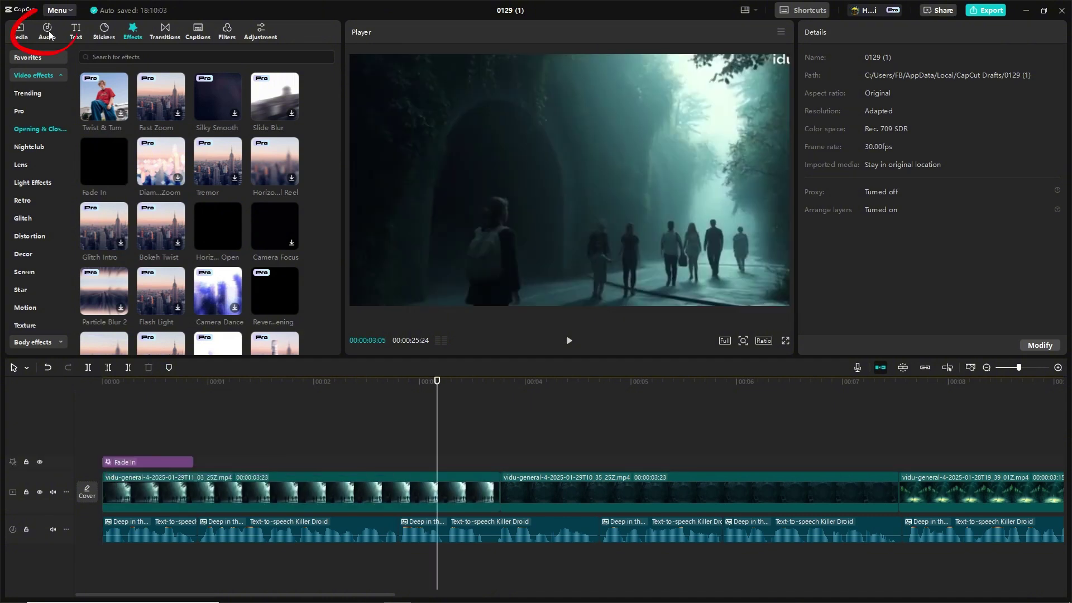
Search the music library for 'scary creepy' and audition the Scary Creepy and Horror Creepy Movie tracks.
{"action": "left_click", "coordinate": [47, 31]}
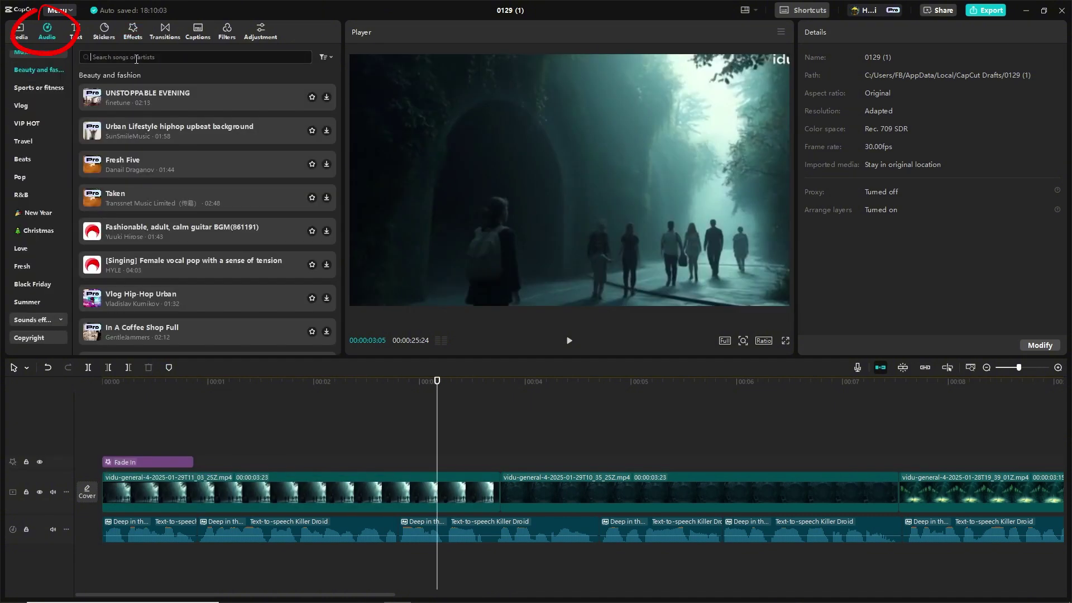
{"action": "left_click", "coordinate": [136, 59]}
{"action": "type", "text": "scar"}
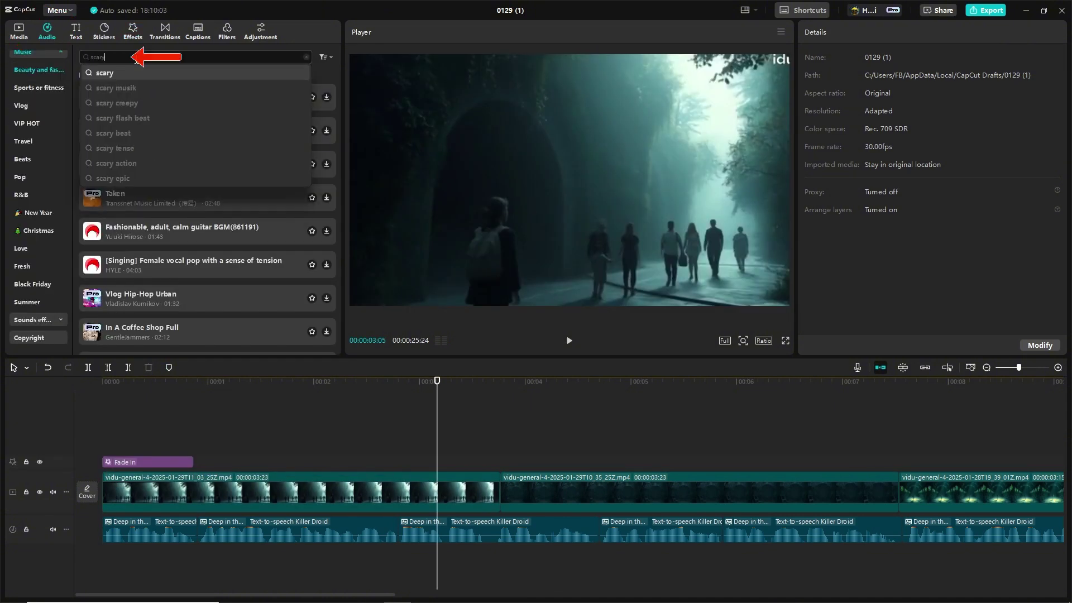
{"action": "type", "text": "y"}
{"action": "left_click", "coordinate": [117, 88]}
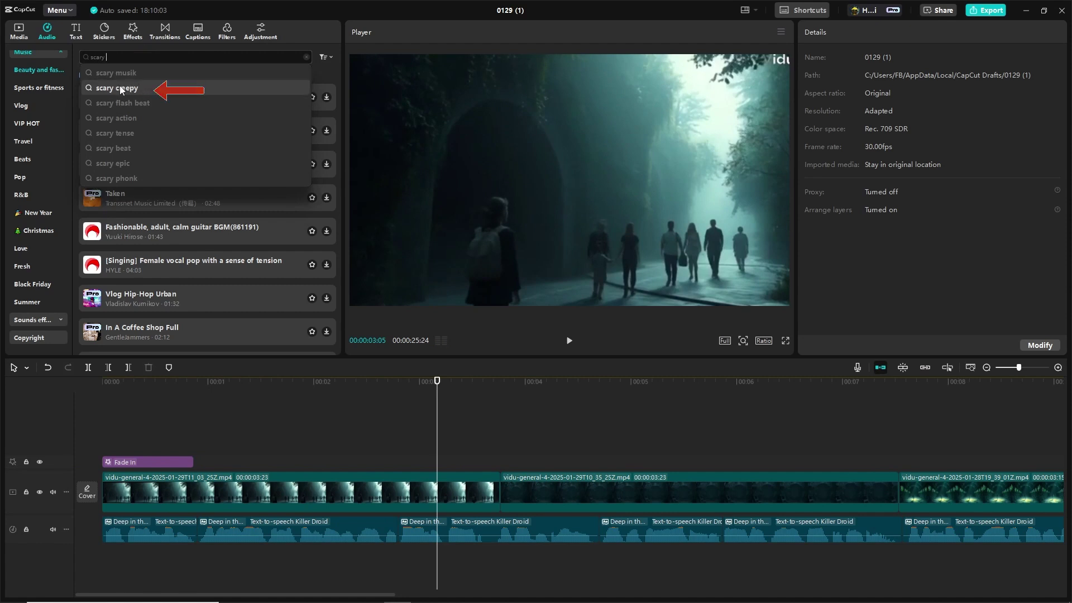
{"action": "left_click", "coordinate": [167, 84]}
{"action": "left_click", "coordinate": [166, 151]}
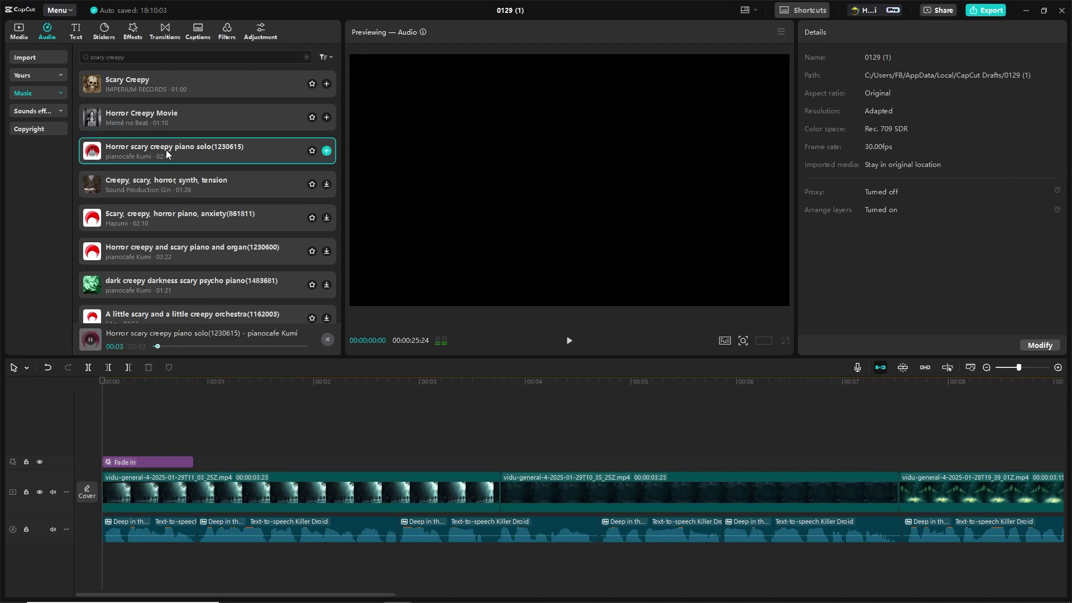
Add Horror scary creepy piano solo under the narration and lower its volume to about -8.4dB.
{"action": "left_click_drag", "start_coordinate": [166, 149], "coordinate": [99, 566]}
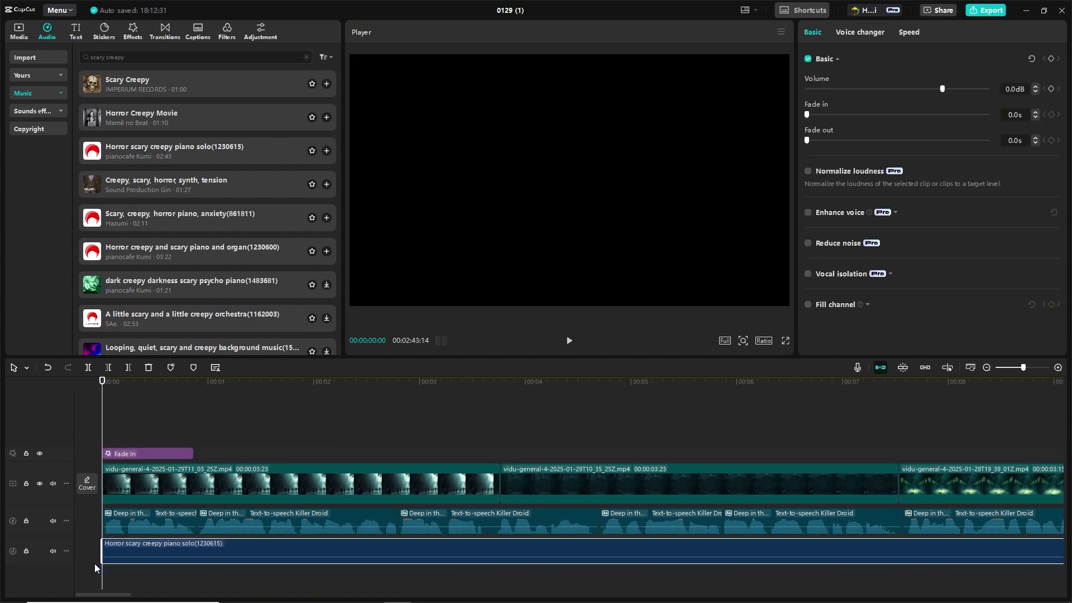
{"action": "left_click", "coordinate": [179, 405]}
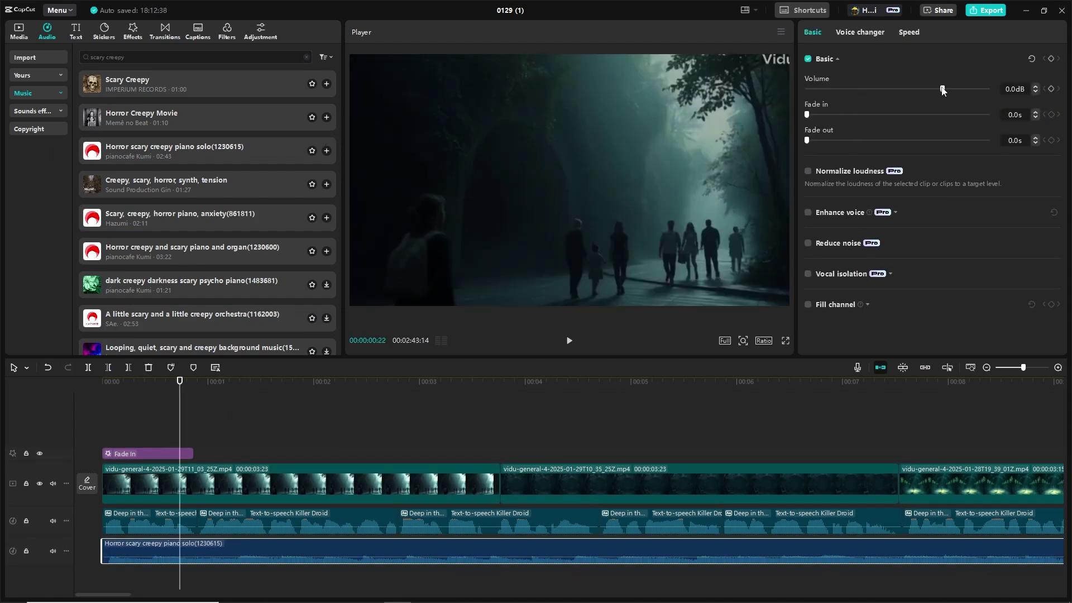
{"action": "left_click_drag", "start_coordinate": [941, 88], "coordinate": [923, 90]}
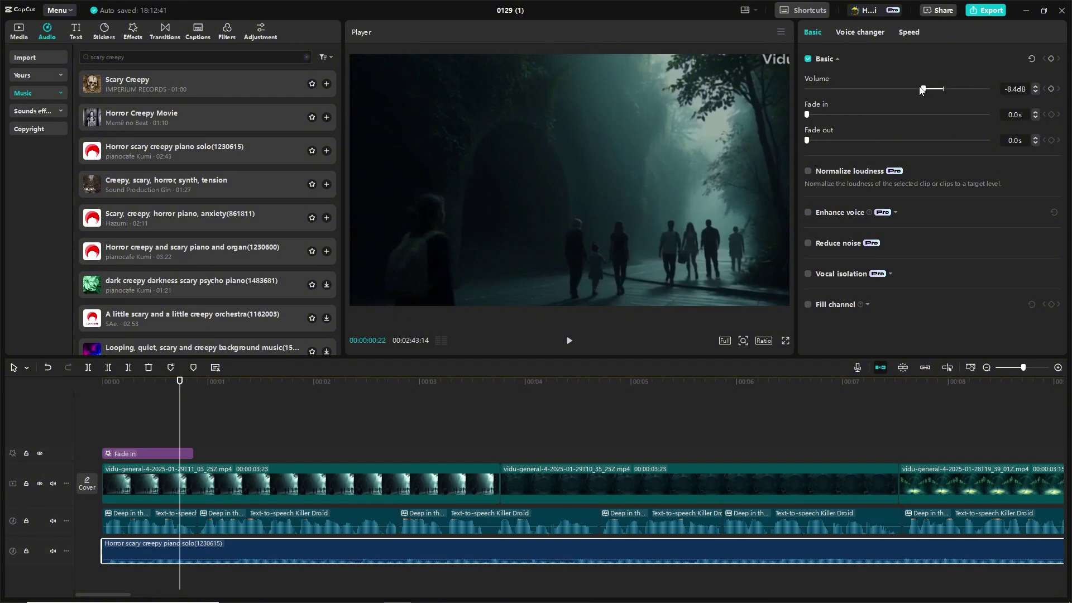
Give the final tunnel clip a 0.5s Fade Out exit animation.
{"action": "key", "text": "space"}
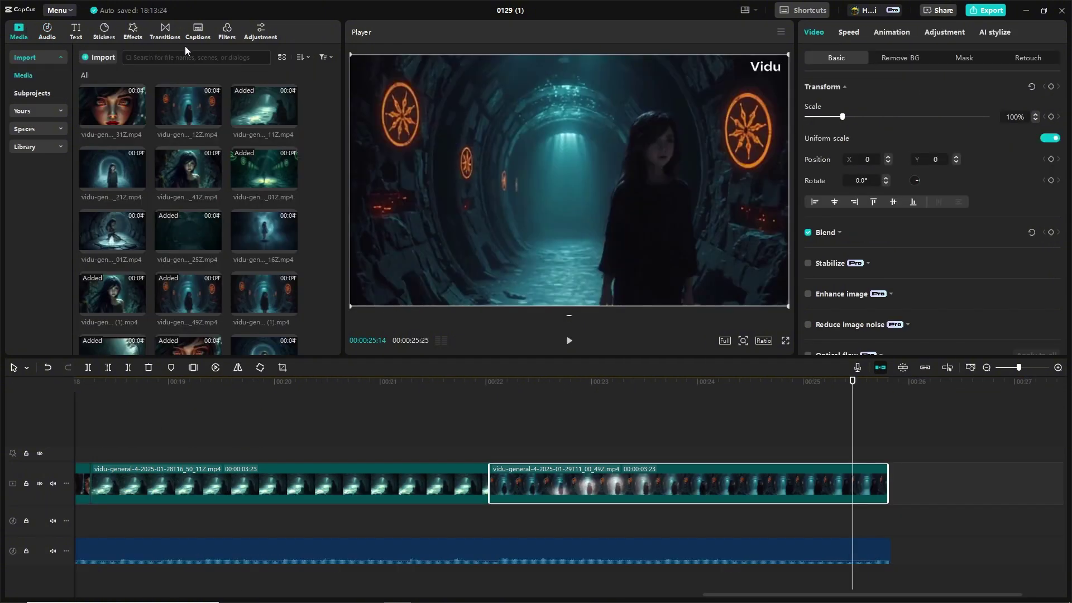
{"action": "left_click", "coordinate": [891, 34]}
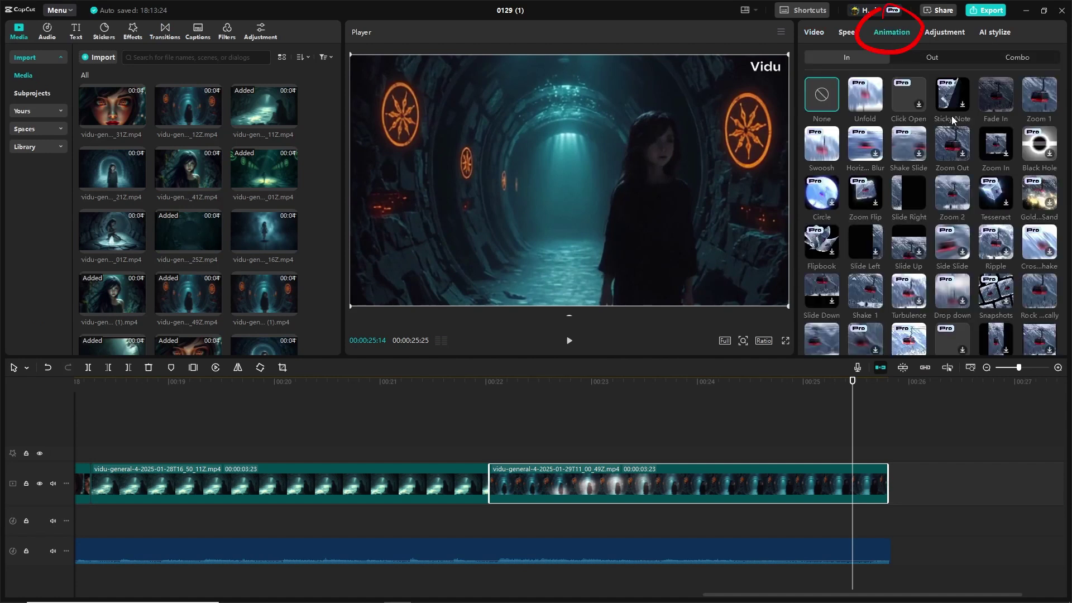
{"action": "left_click", "coordinate": [947, 57]}
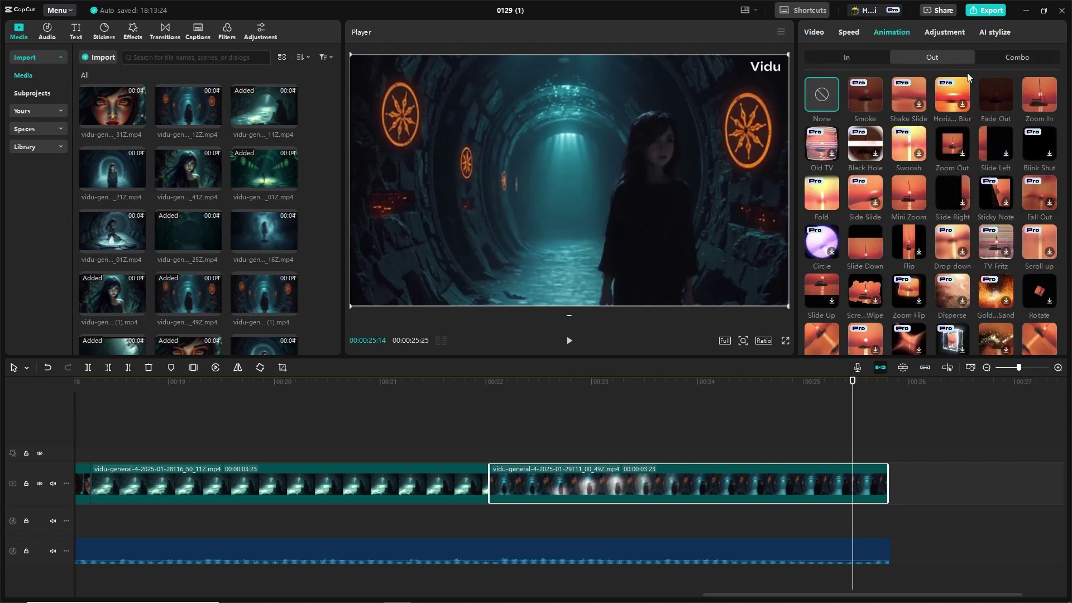
{"action": "left_click", "coordinate": [1006, 97]}
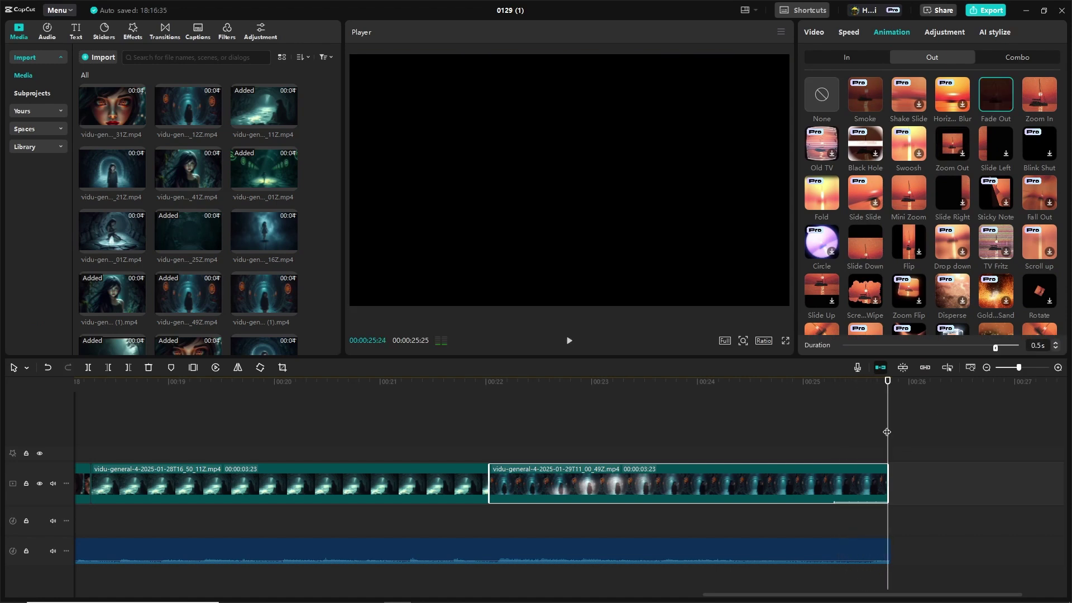
{"action": "left_click", "coordinate": [834, 394]}
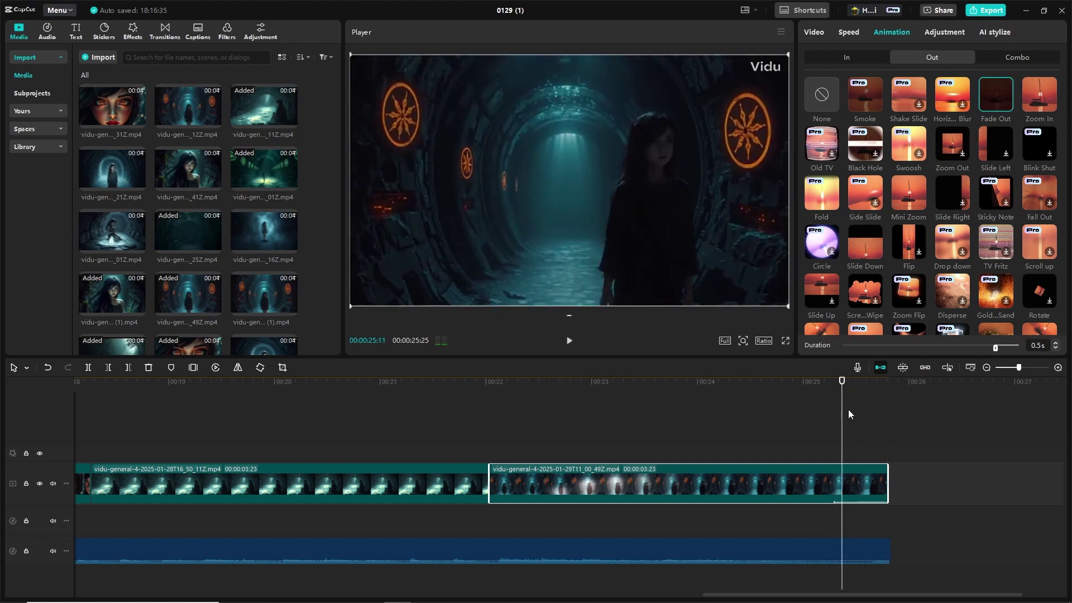
Make the background music fade out over 0.2s and play the ending to check.
{"action": "left_click", "coordinate": [853, 551]}
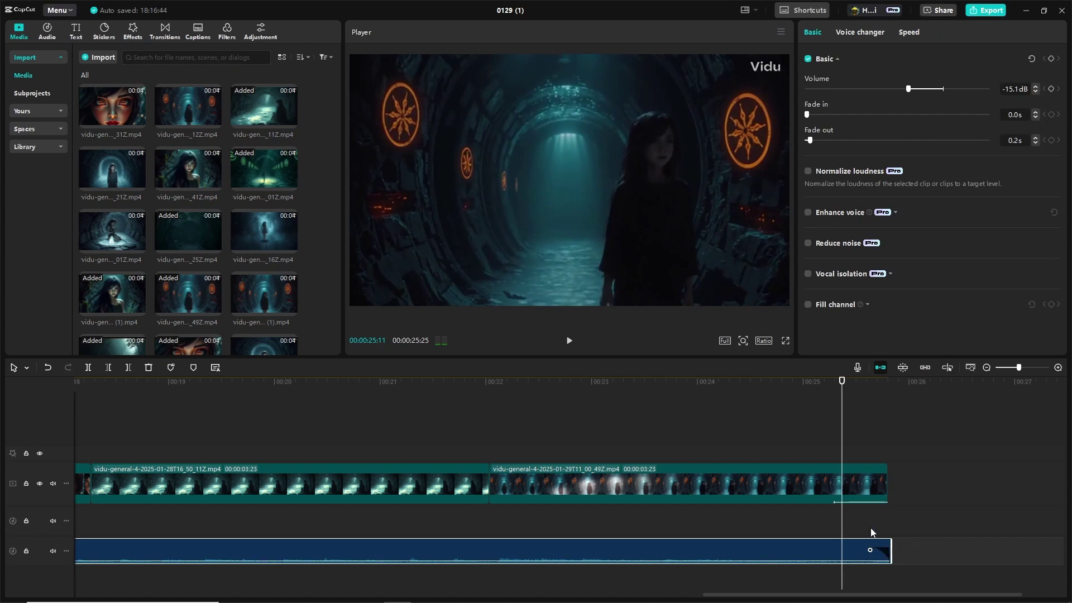
{"action": "left_click", "coordinate": [797, 401]}
{"action": "key", "text": "space"}
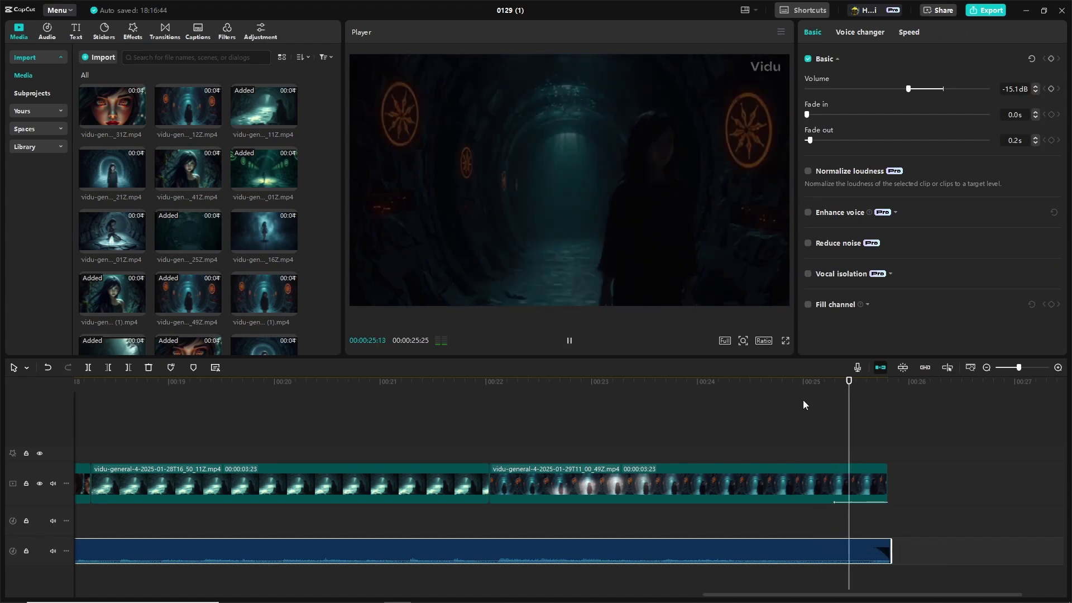
{"action": "key", "text": "space"}
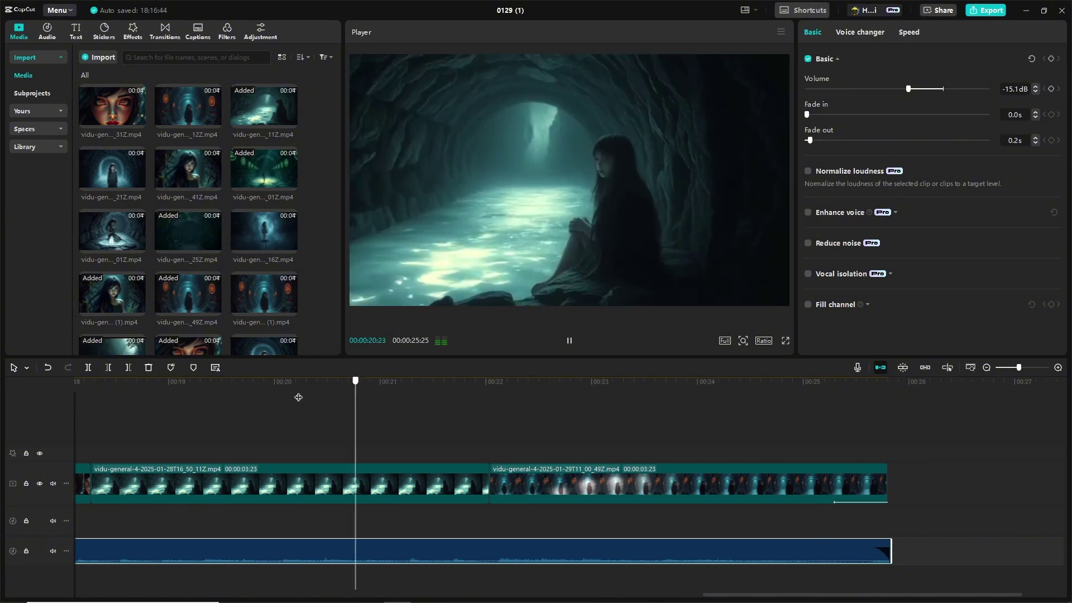